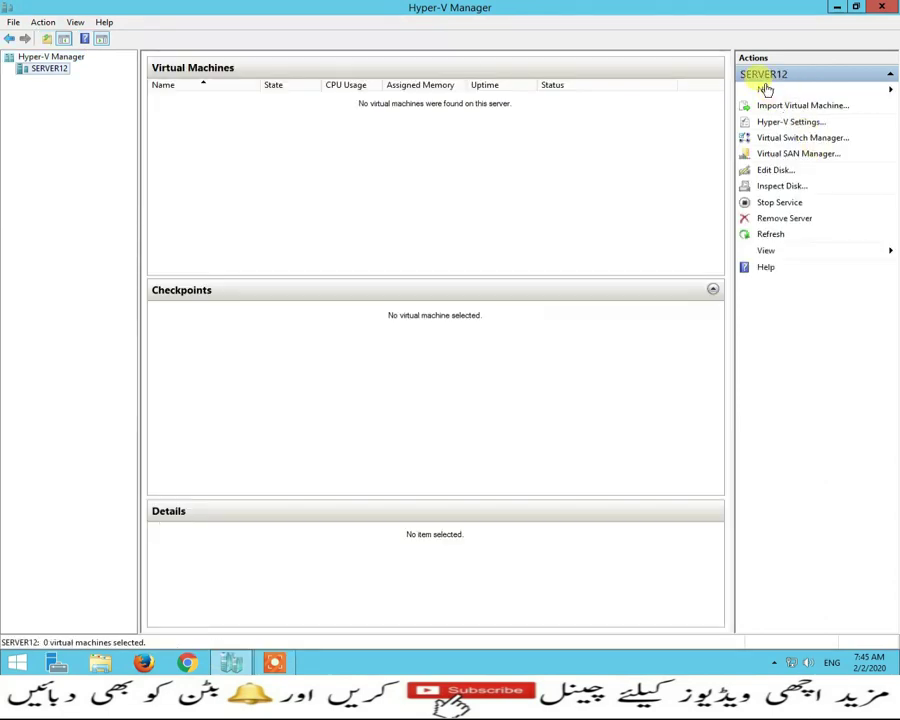
# Start creating a new virtual machine on SERVER12 and name it Win-7
pyautogui.click(766, 90)
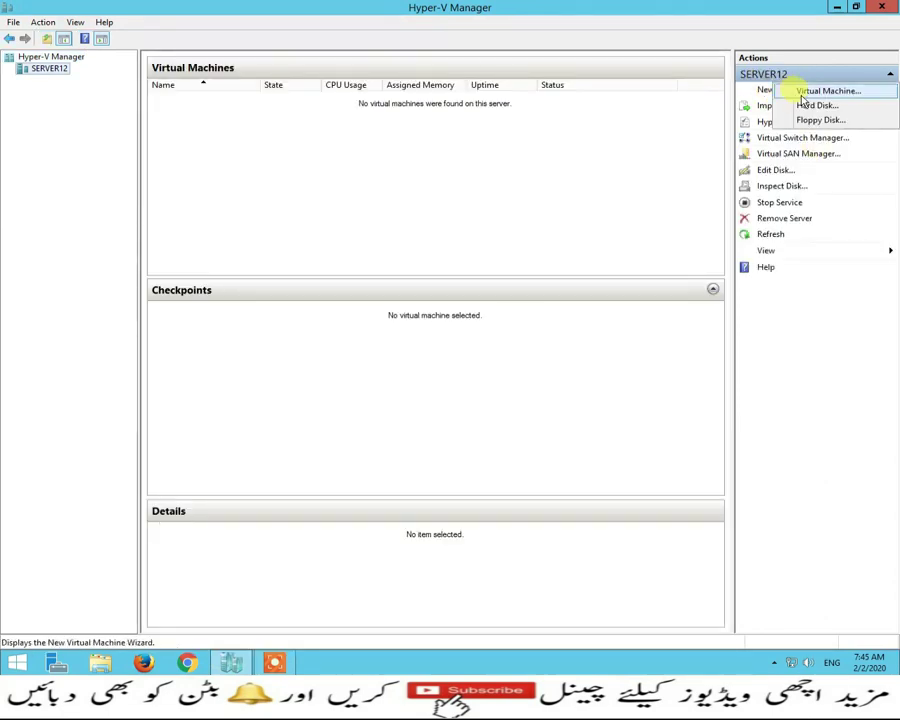
pyautogui.click(800, 92)
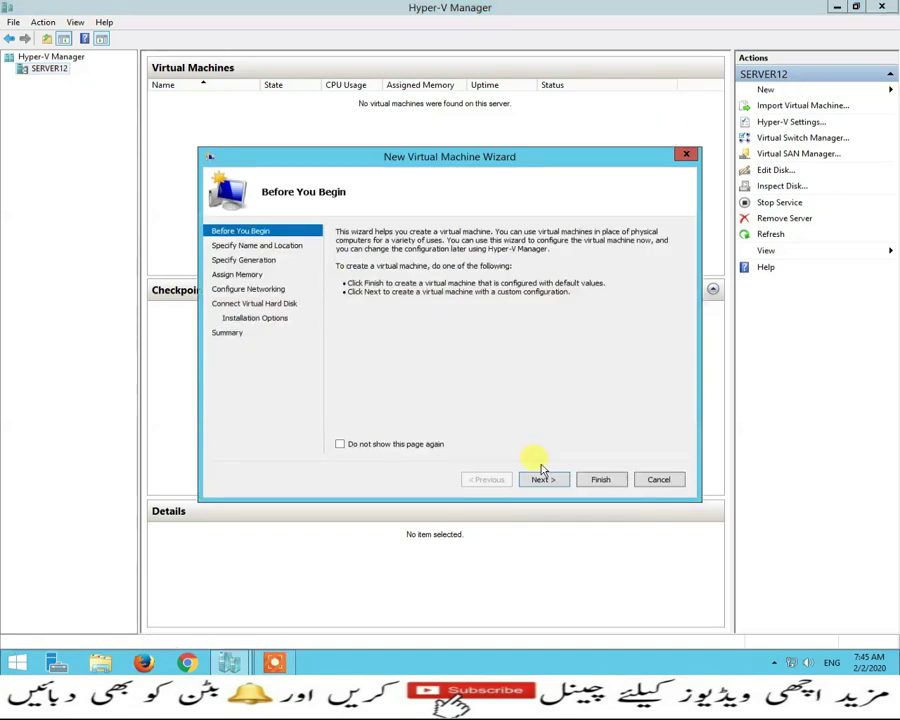
pyautogui.click(538, 477)
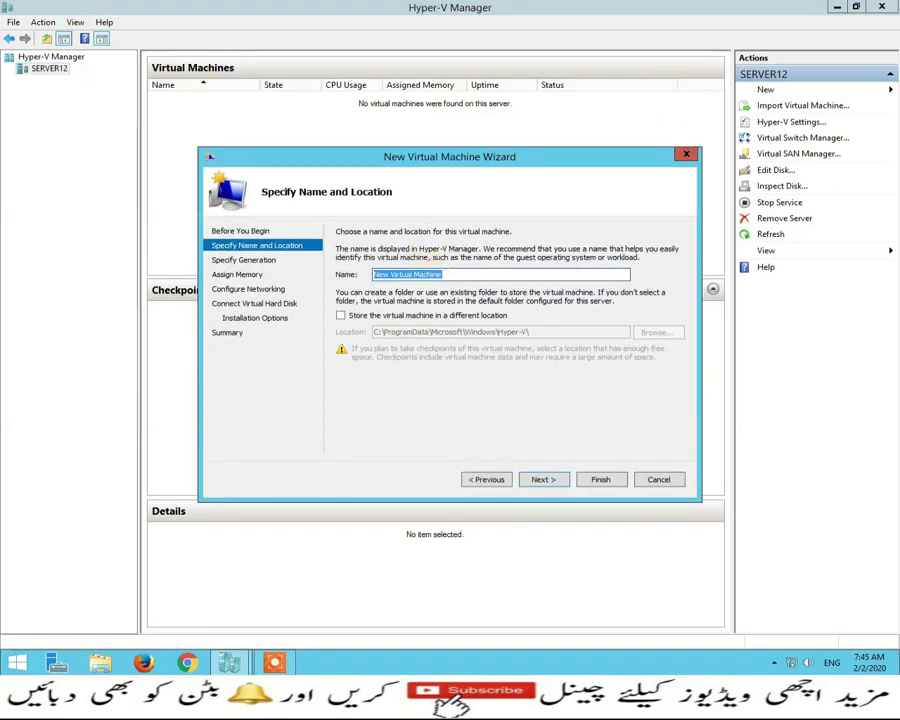
pyautogui.write('Win-7')
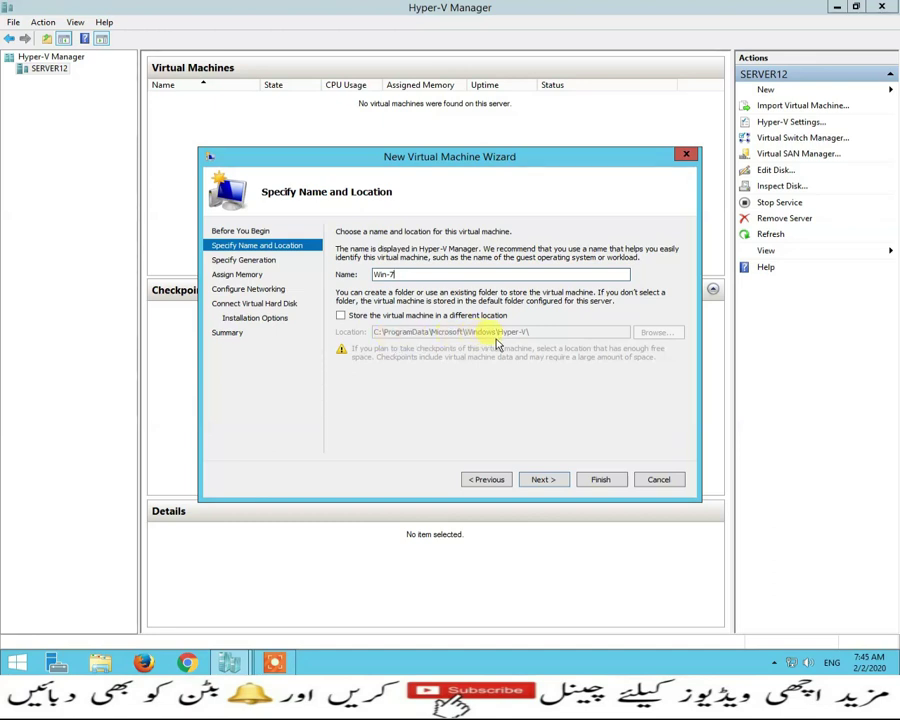
# Store the virtual machine in the different location F:\VM\VM\ and accept Generation 1
pyautogui.click(362, 318)
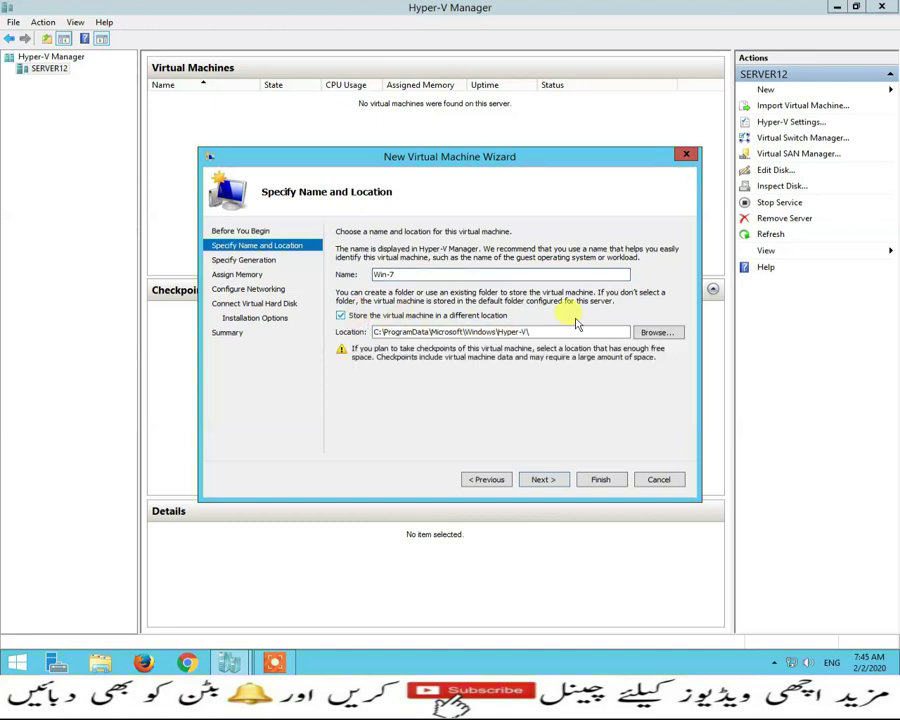
pyautogui.click(668, 332)
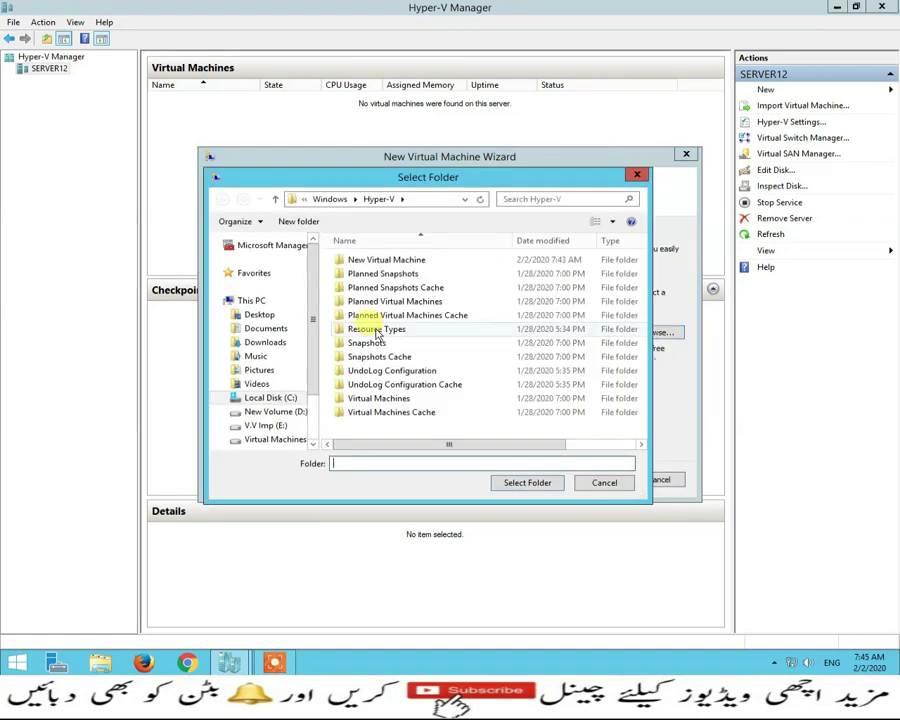
pyautogui.scroll(-1, 300, 400)
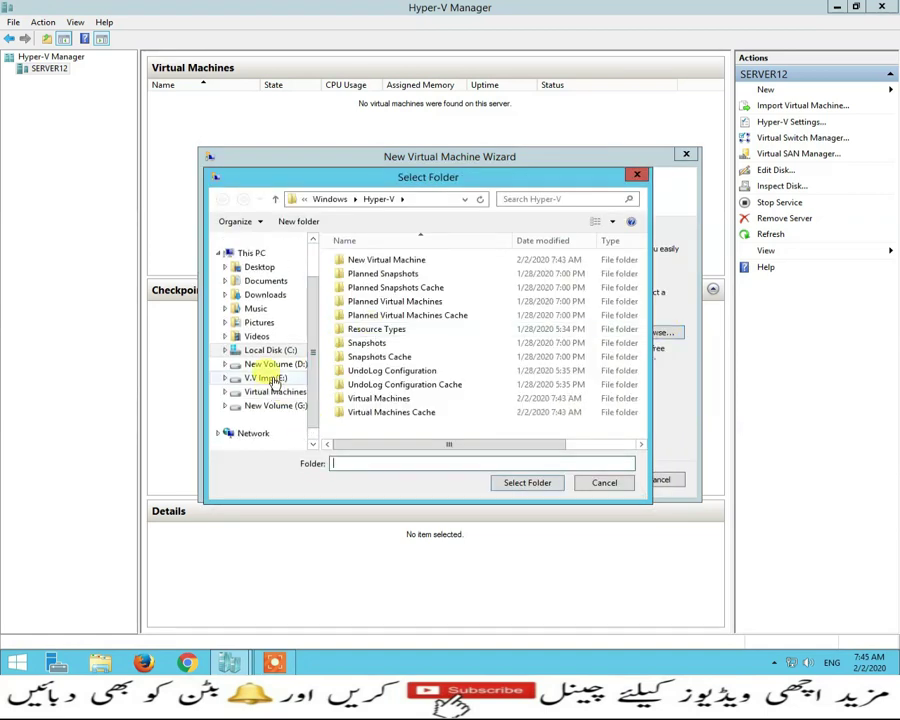
pyautogui.click(262, 378)
pyautogui.click(272, 393)
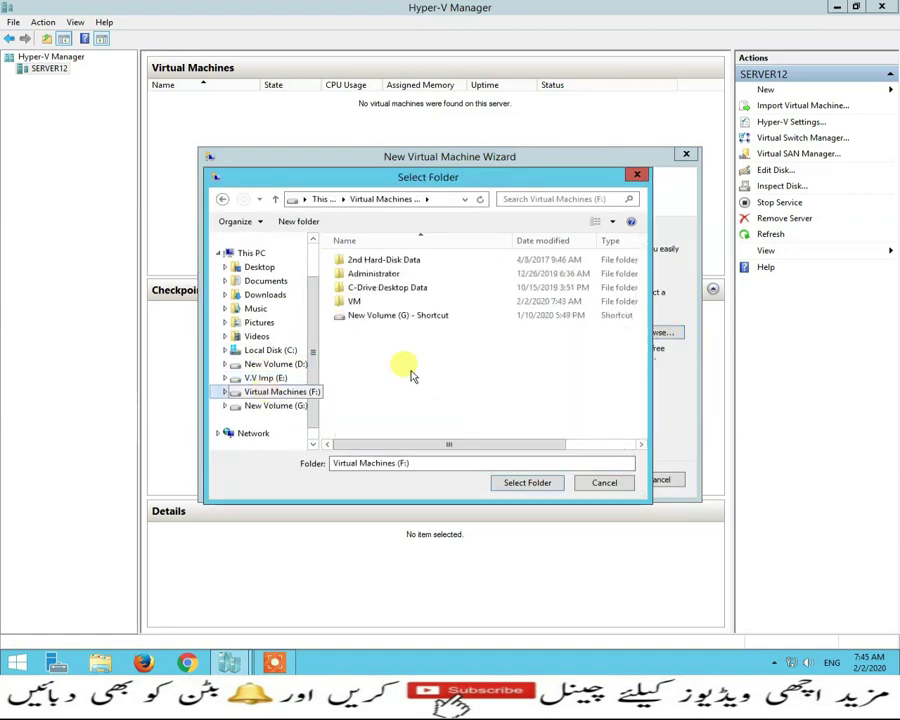
pyautogui.doubleClick(355, 300)
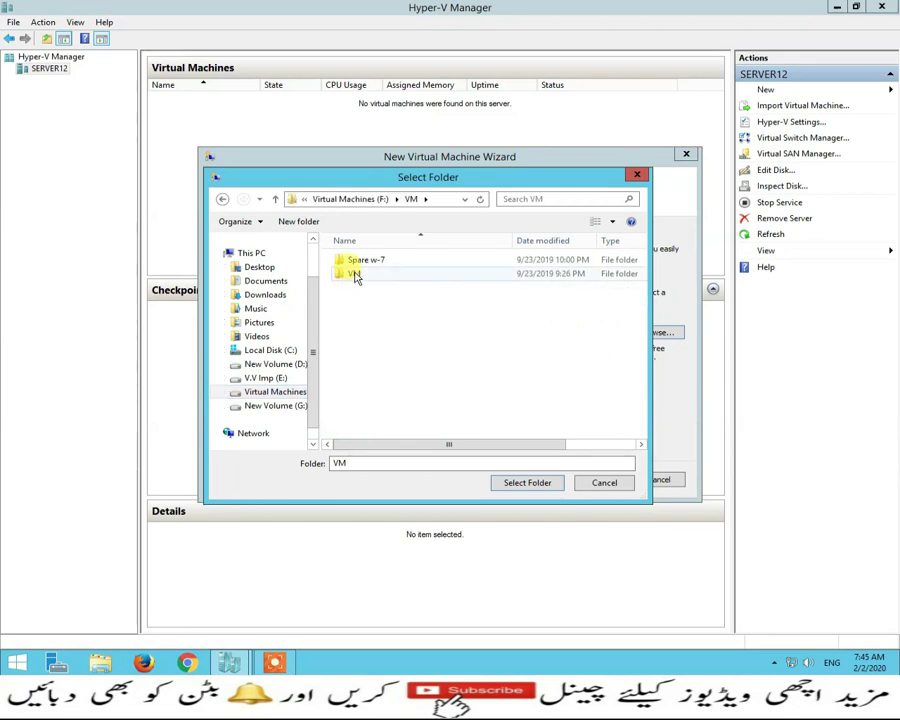
pyautogui.doubleClick(354, 275)
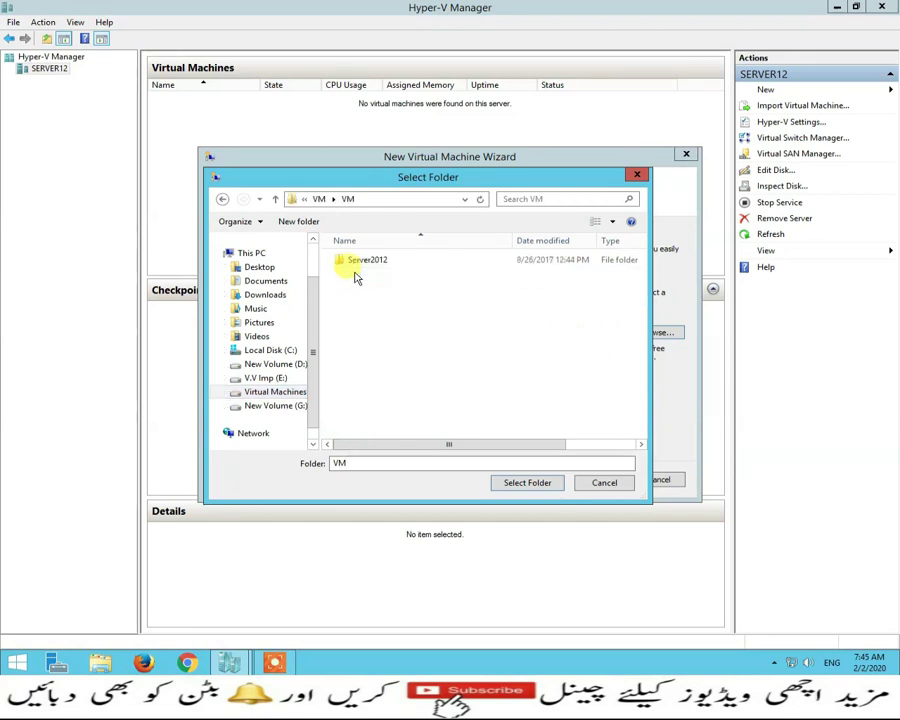
pyautogui.click(512, 484)
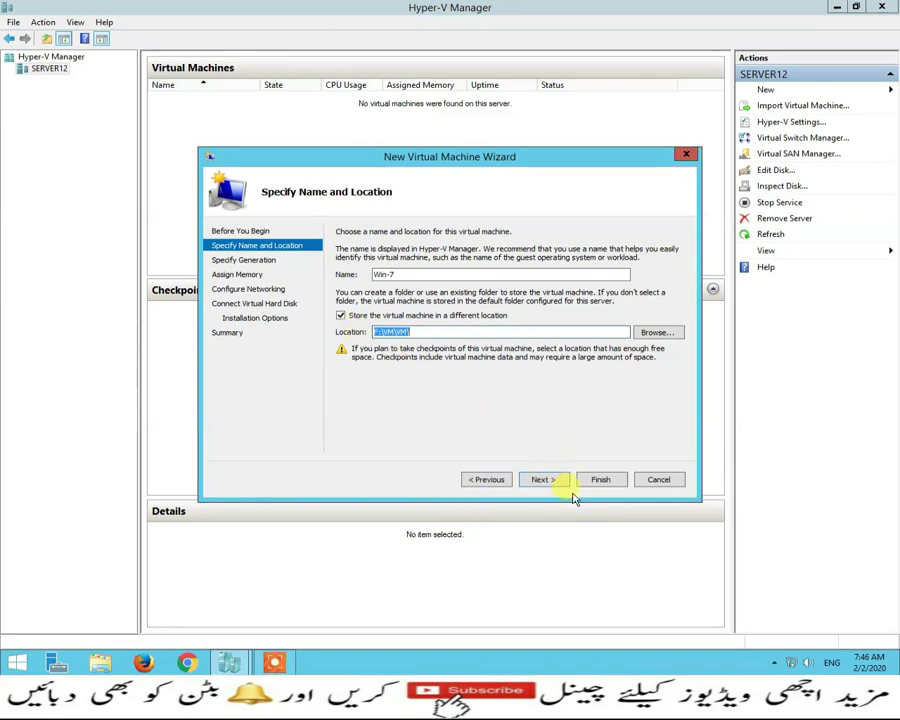
pyautogui.click(545, 480)
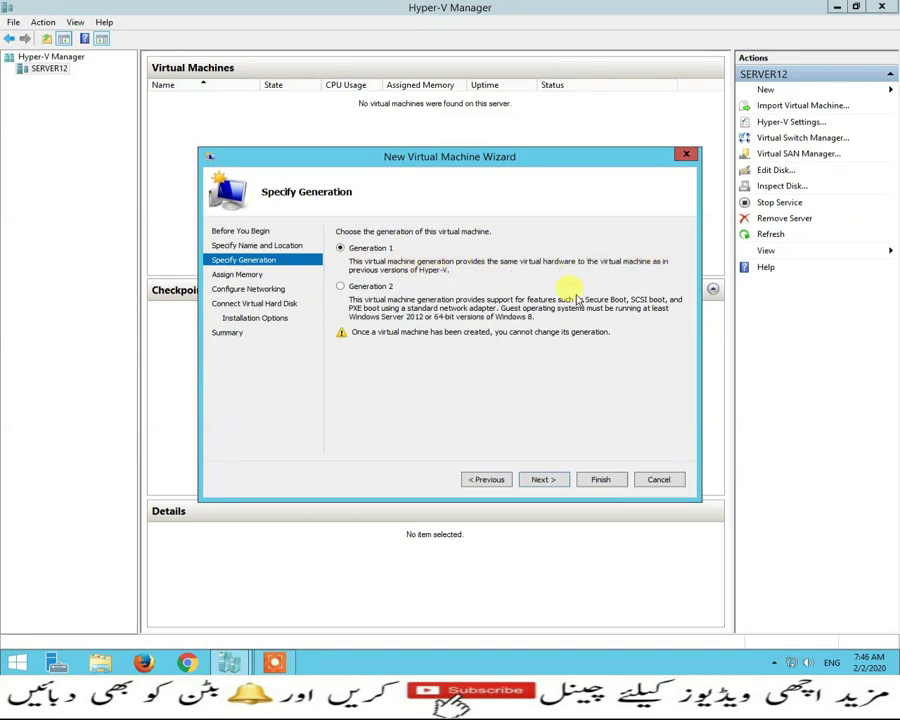
pyautogui.click(543, 480)
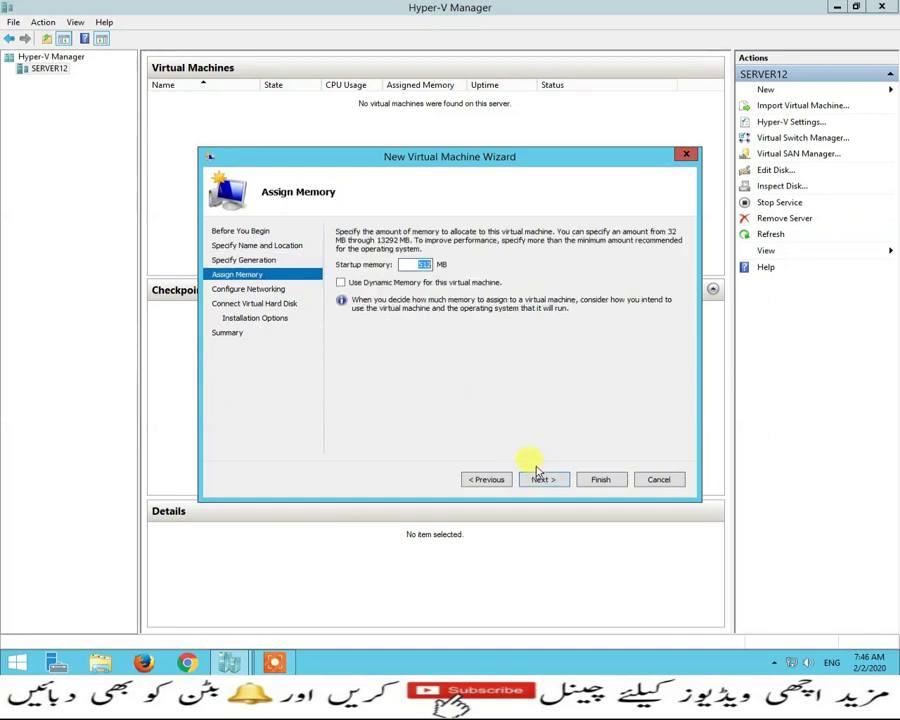
pyautogui.press('BackSpace')
pyautogui.write('20')
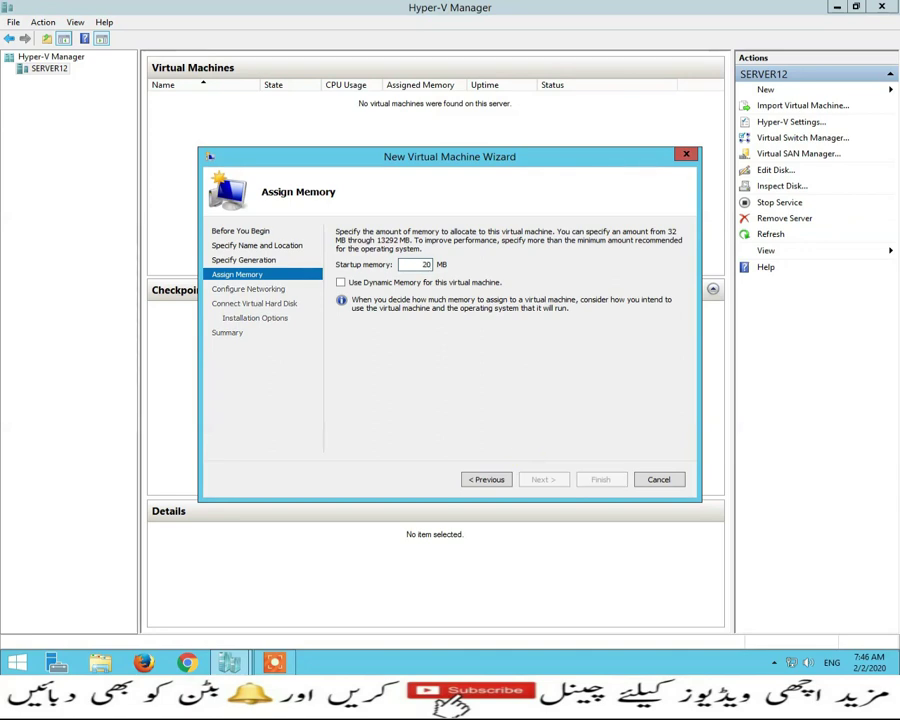
pyautogui.write('96')
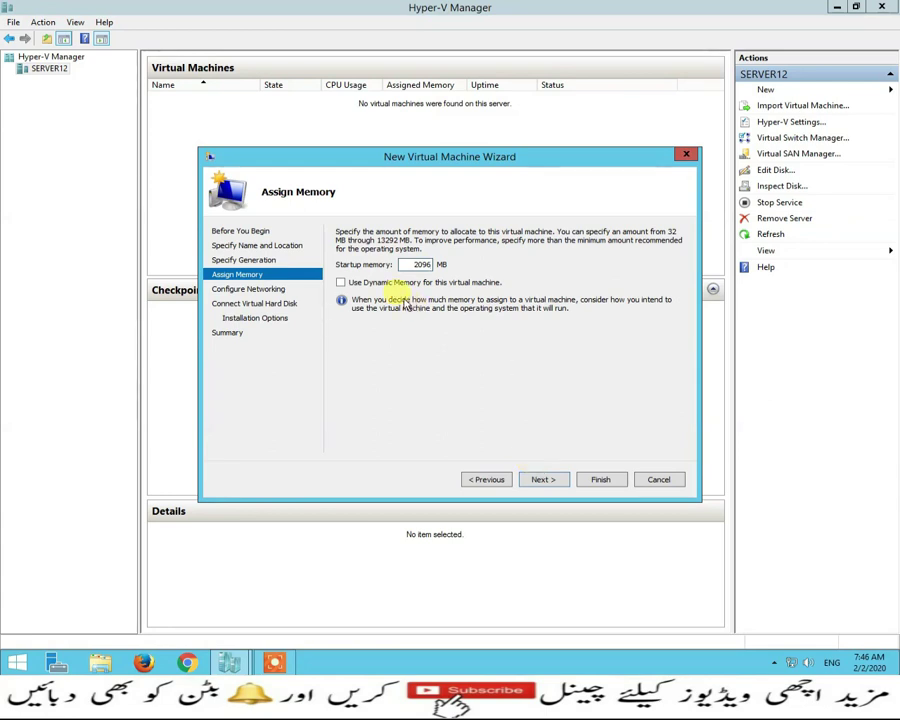
pyautogui.click(545, 484)
pyautogui.press('BackSpace')
pyautogui.press('BackSpace')
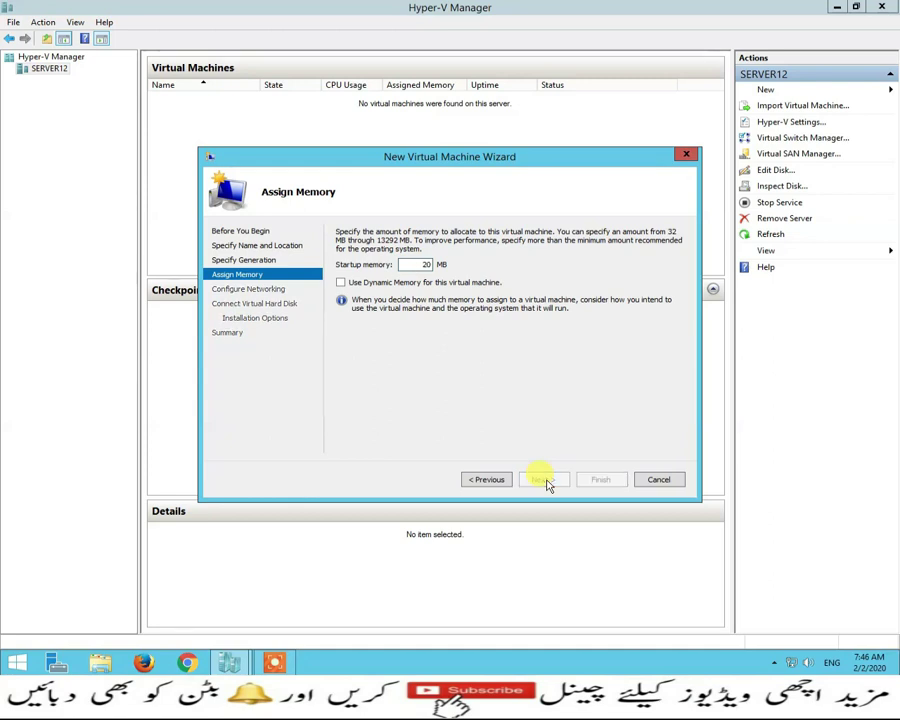
pyautogui.press('BackSpace')
pyautogui.write('2048')
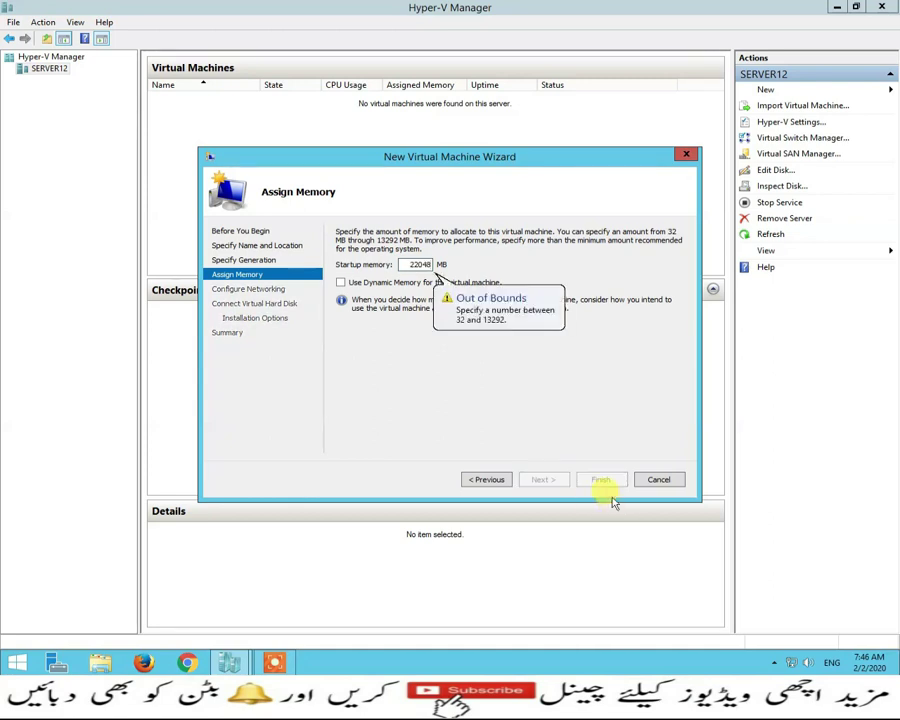
# Set the virtual machine's startup memory to 2048 MB and continue to the networking settings
pyautogui.press('BackSpace')
pyautogui.press('BackSpace')
pyautogui.press('BackSpace')
pyautogui.press('BackSpace')
pyautogui.press('BackSpace')
pyautogui.write('2048')
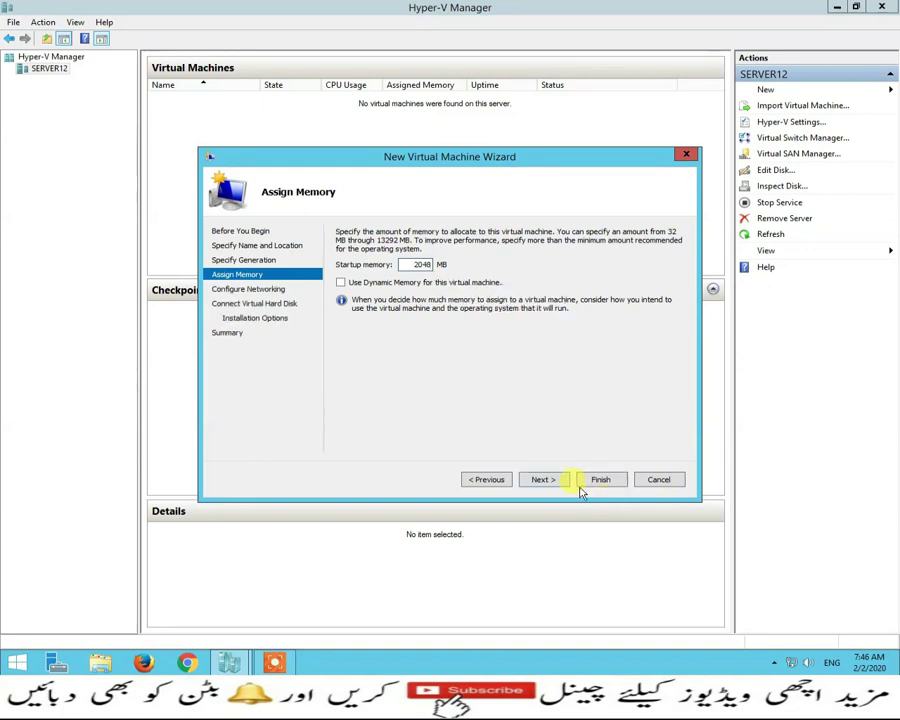
pyautogui.click(535, 481)
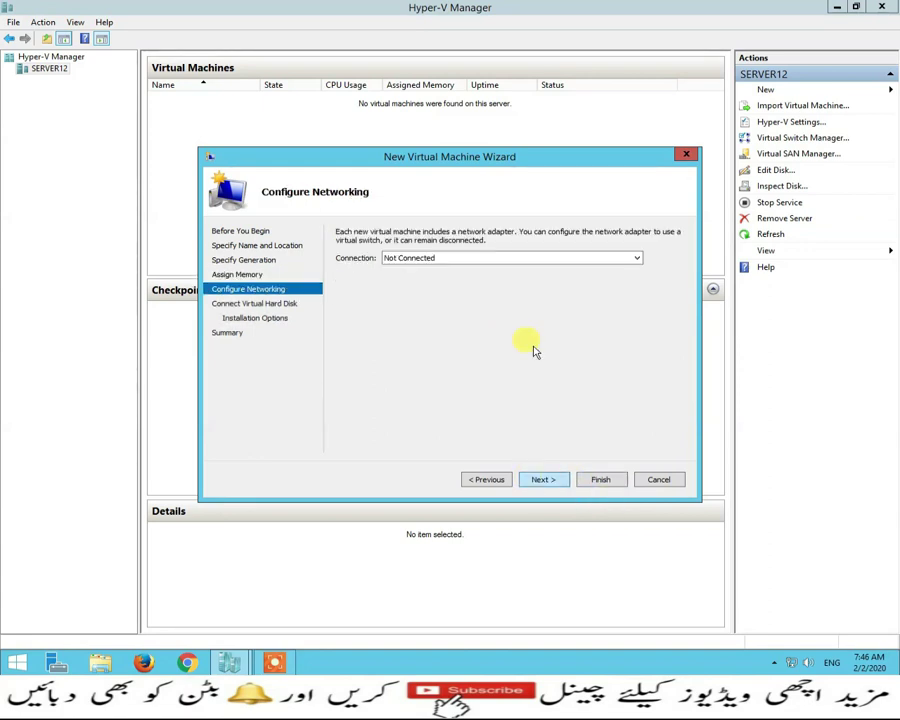
# Connect the virtual machine's network adapter to the LAN virtual switch
pyautogui.click(582, 258)
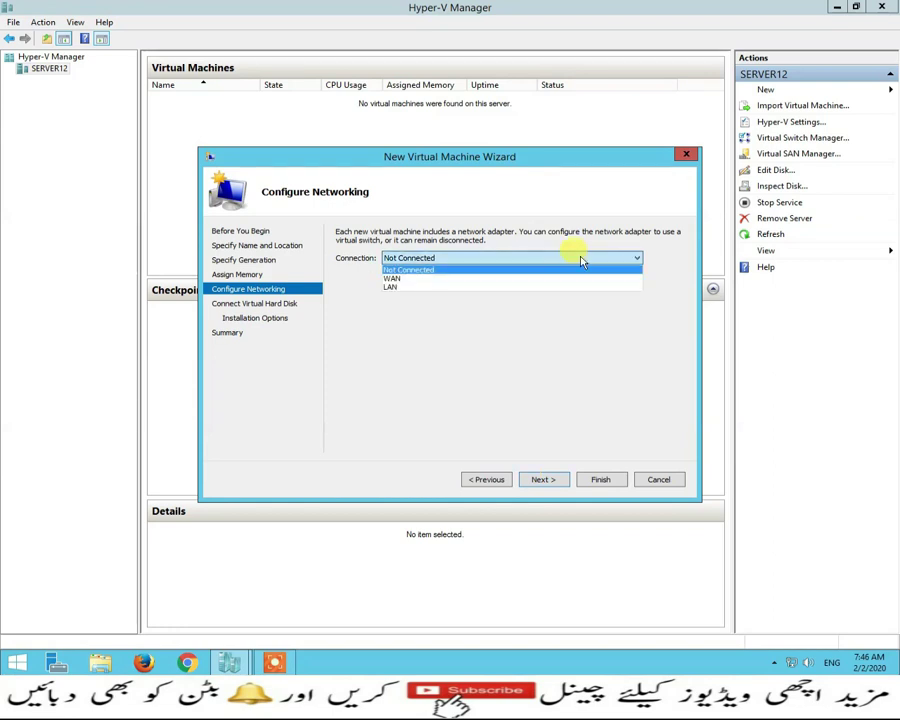
pyautogui.click(389, 287)
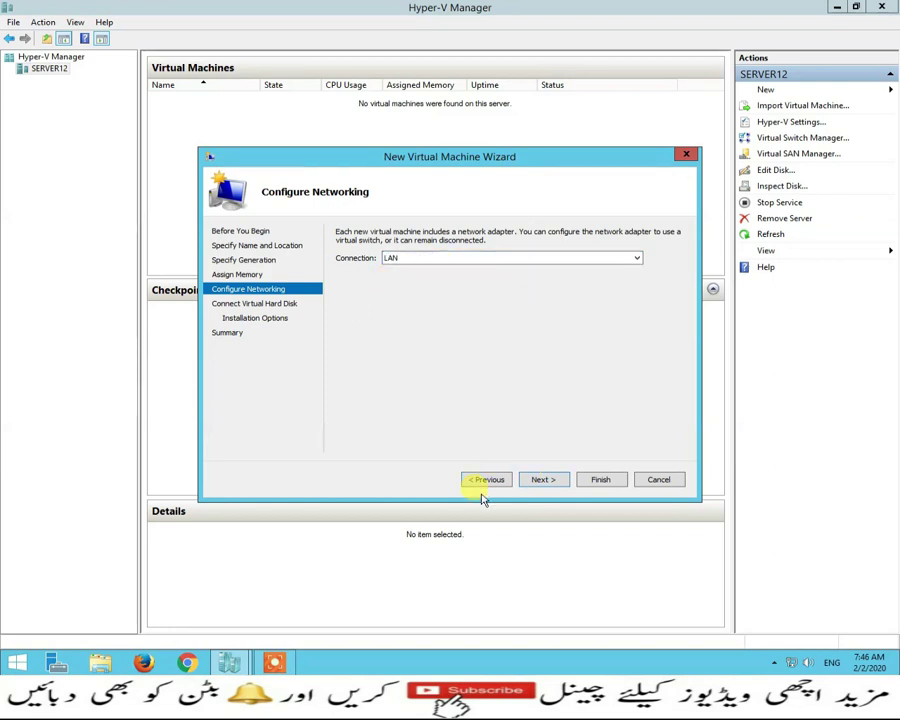
pyautogui.click(545, 481)
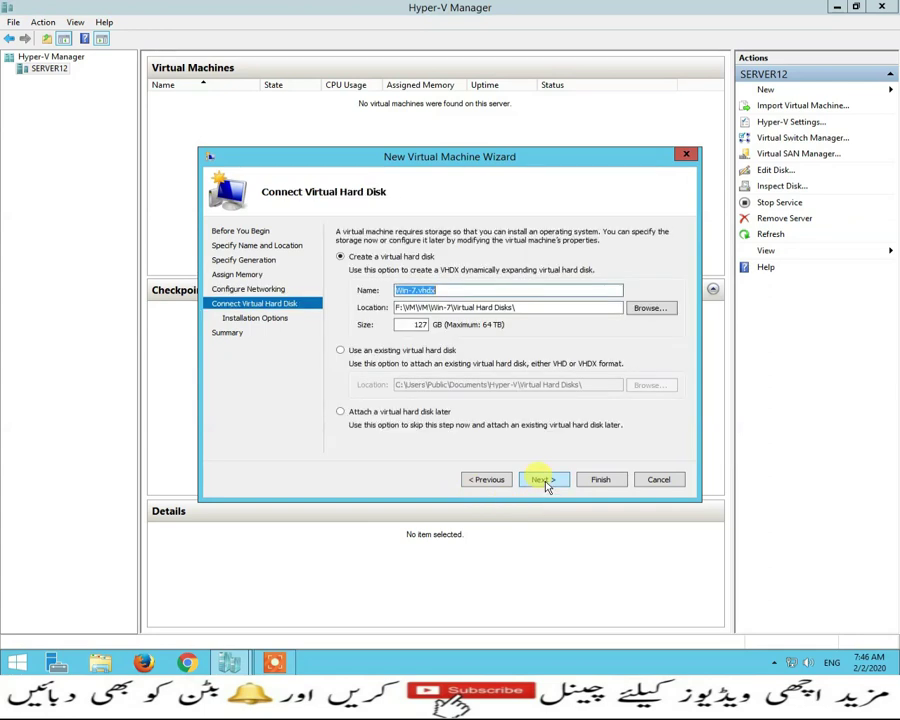
# Set the size of the new virtual hard disk to 30 GB and continue to the installation options
pyautogui.doubleClick(420, 325)
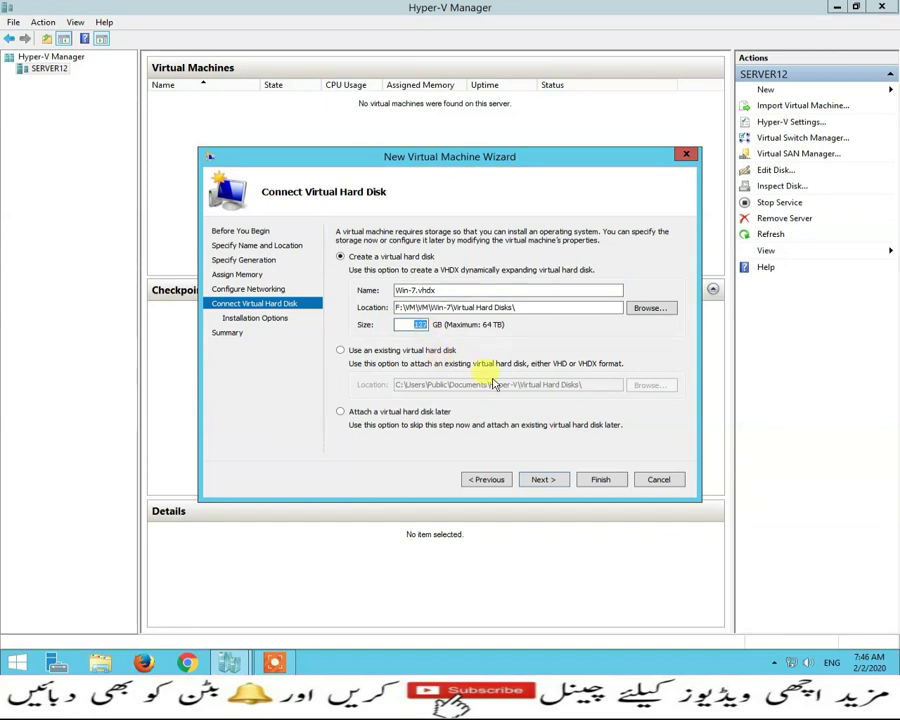
pyautogui.write('30')
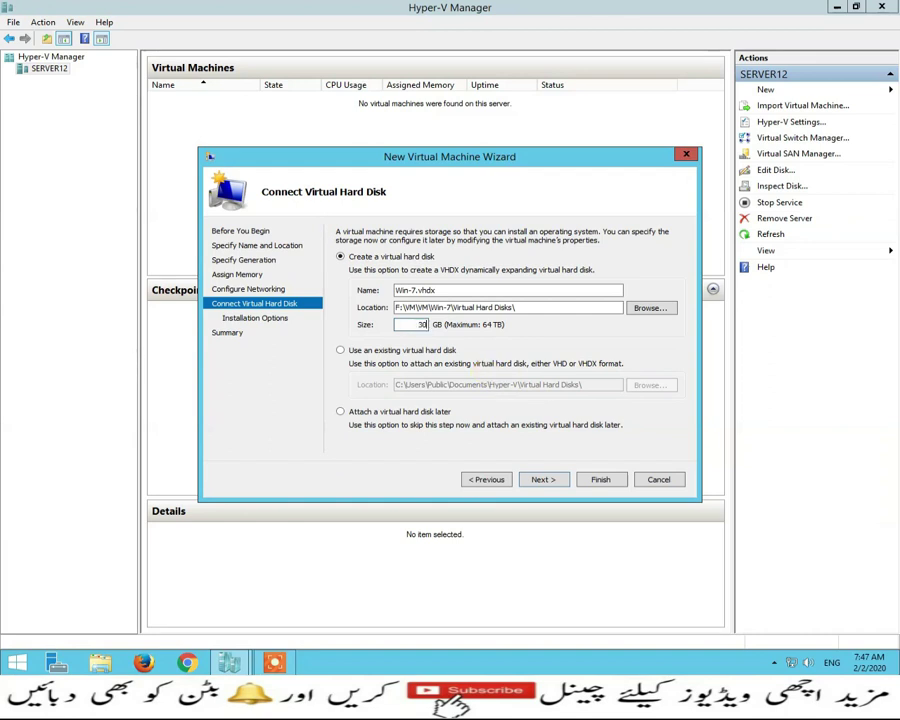
pyautogui.click(540, 480)
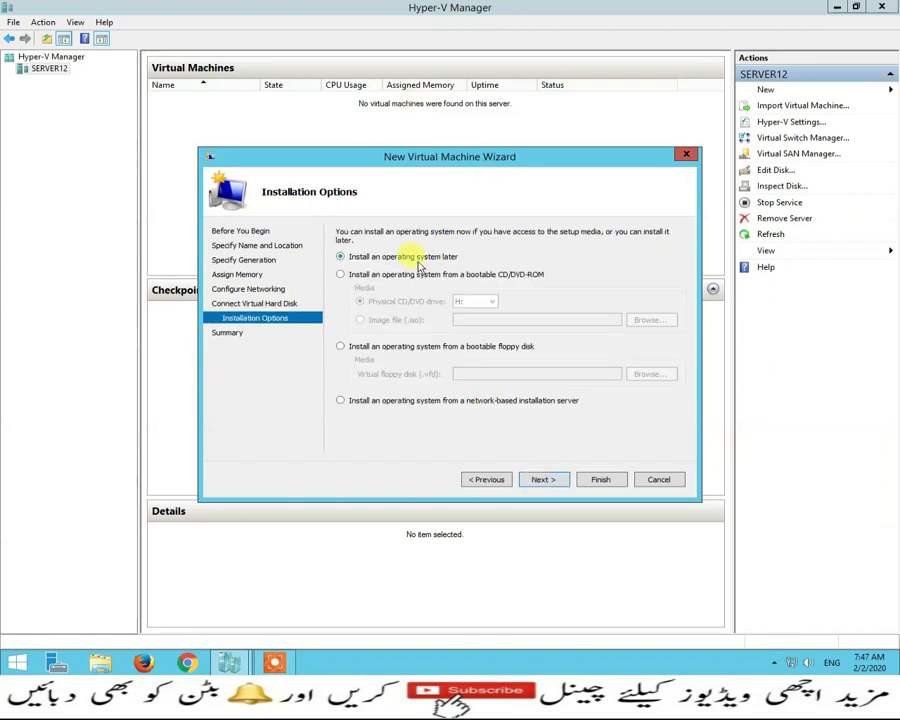
# Choose installation from the image file Windows 7 Professional x64 with SP1 in the Desktop's OS folder
pyautogui.click(357, 278)
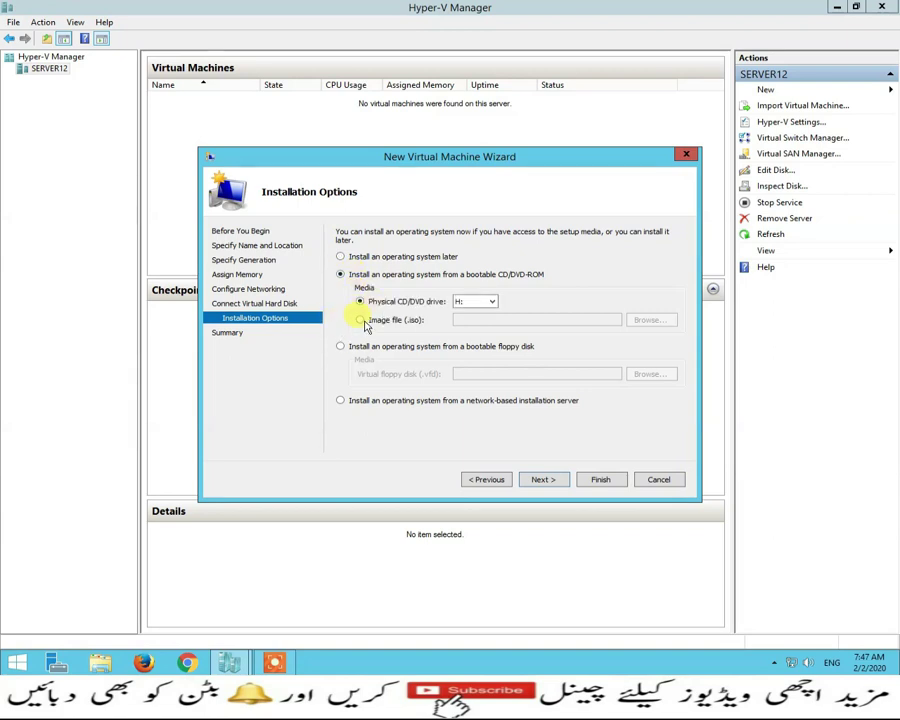
pyautogui.click(361, 320)
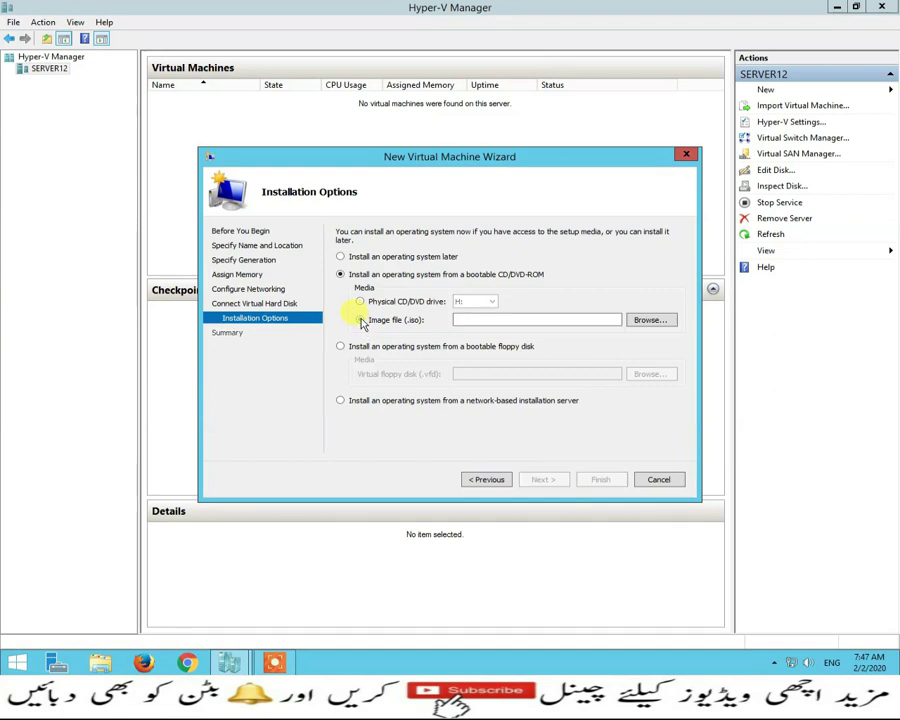
pyautogui.click(646, 321)
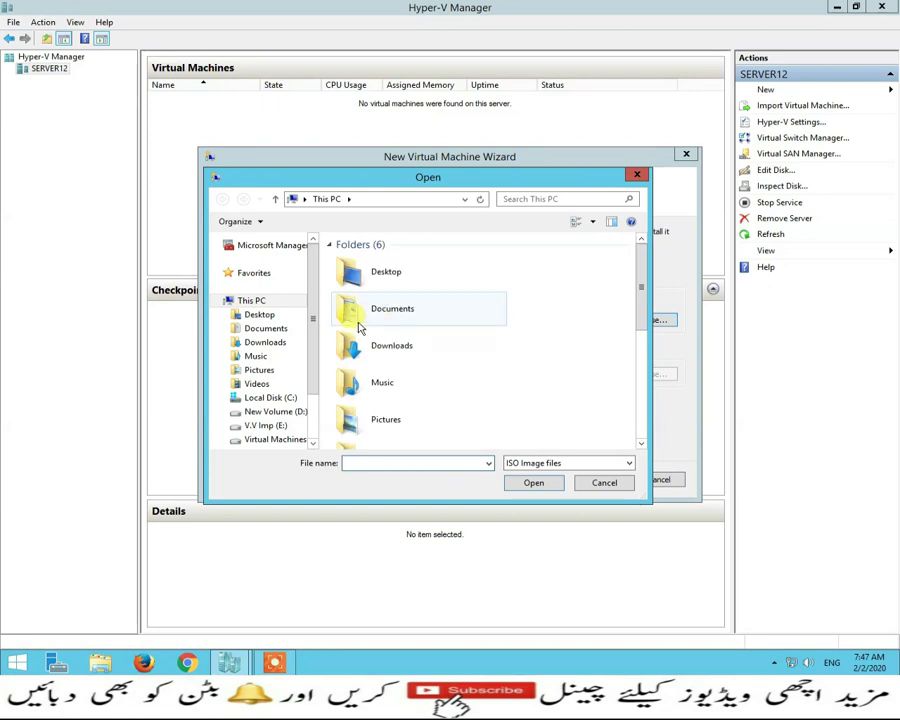
pyautogui.click(266, 316)
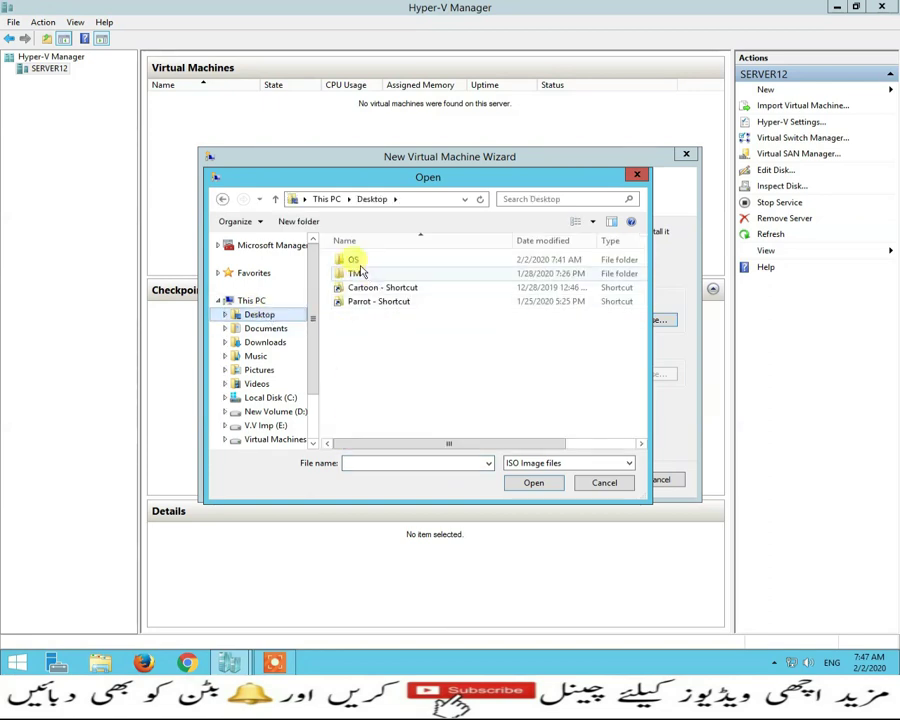
pyautogui.doubleClick(349, 258)
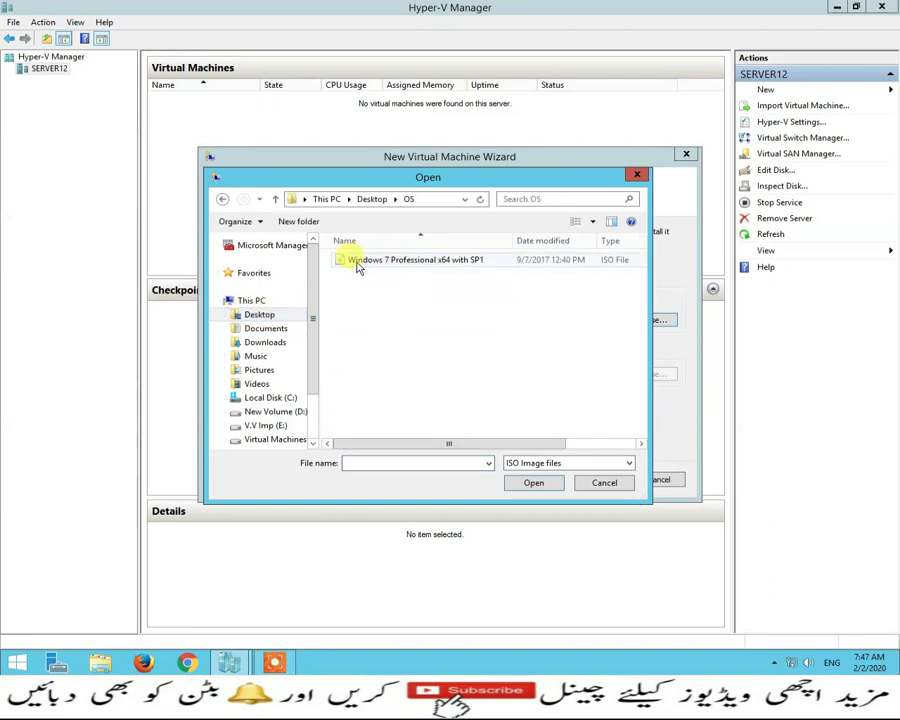
pyautogui.doubleClick(428, 265)
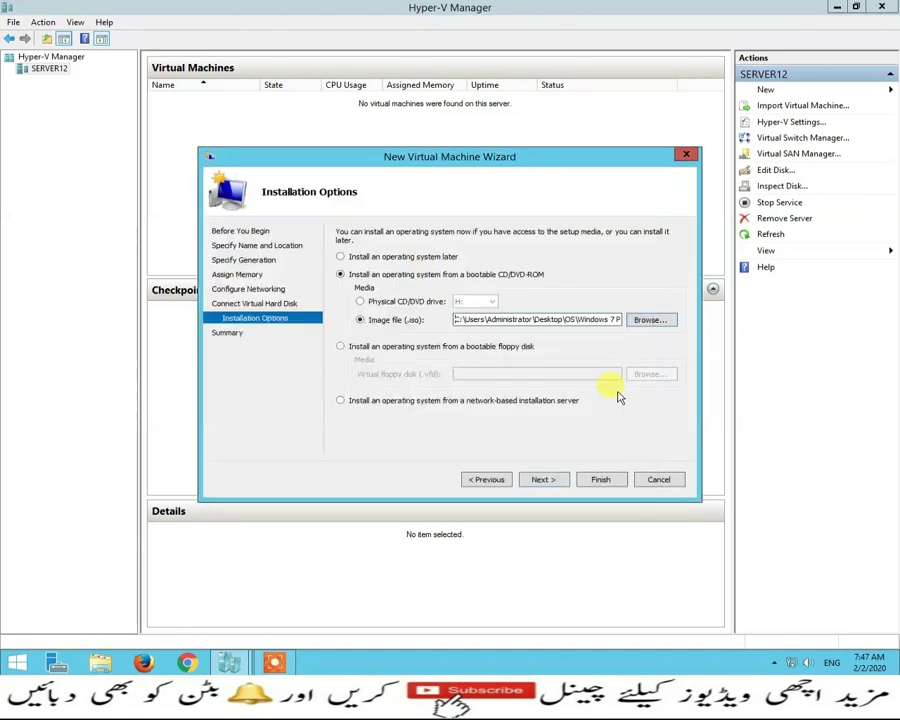
pyautogui.click(546, 481)
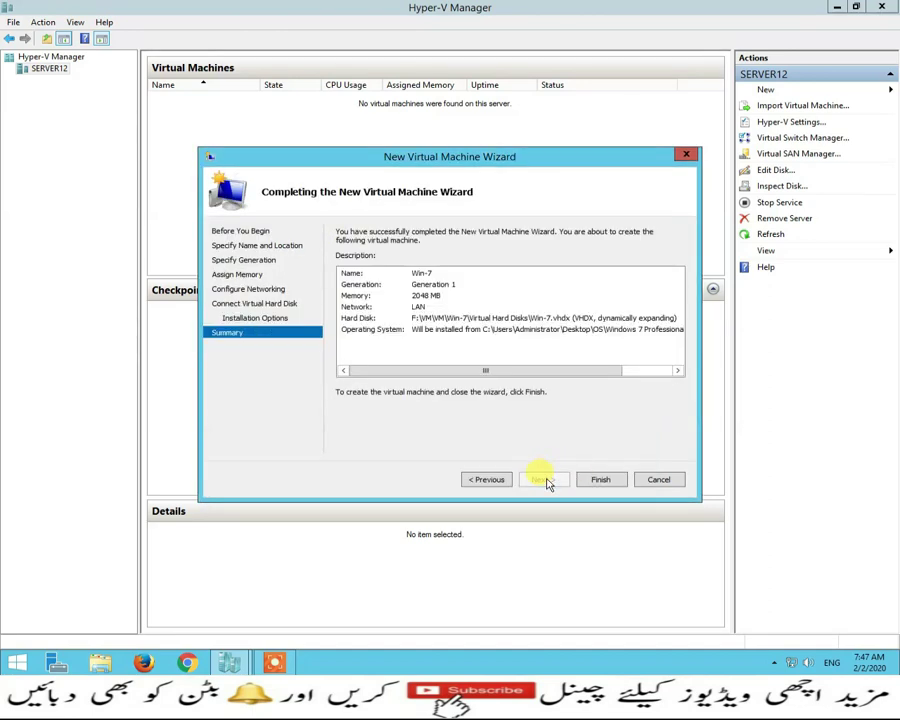
# Finish creating the virtual machine and open a connection window to Win-7
pyautogui.click(602, 482)
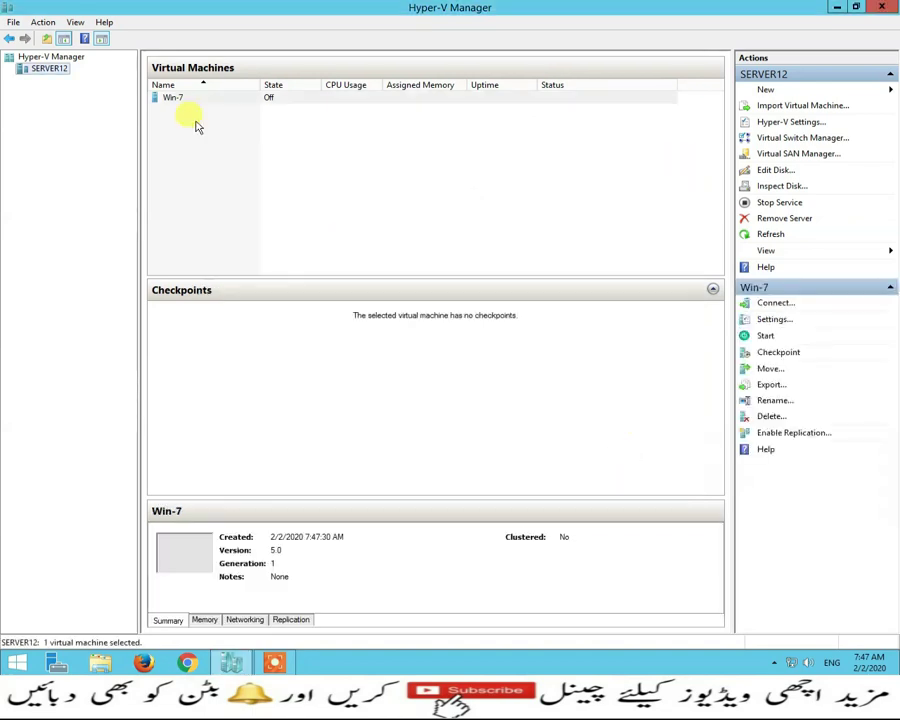
pyautogui.rightClick(174, 100)
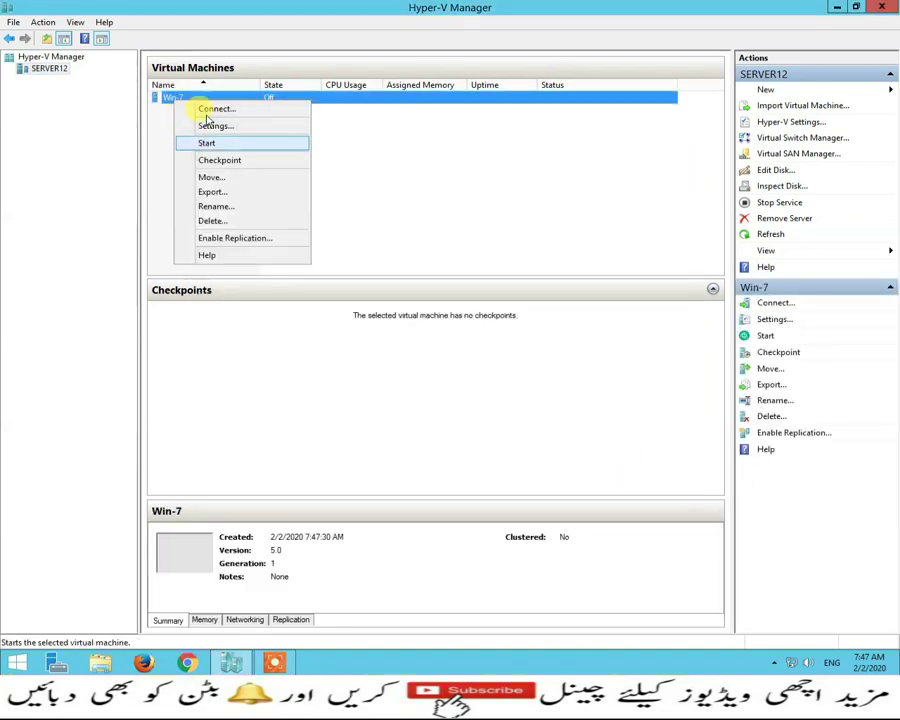
pyautogui.click(205, 111)
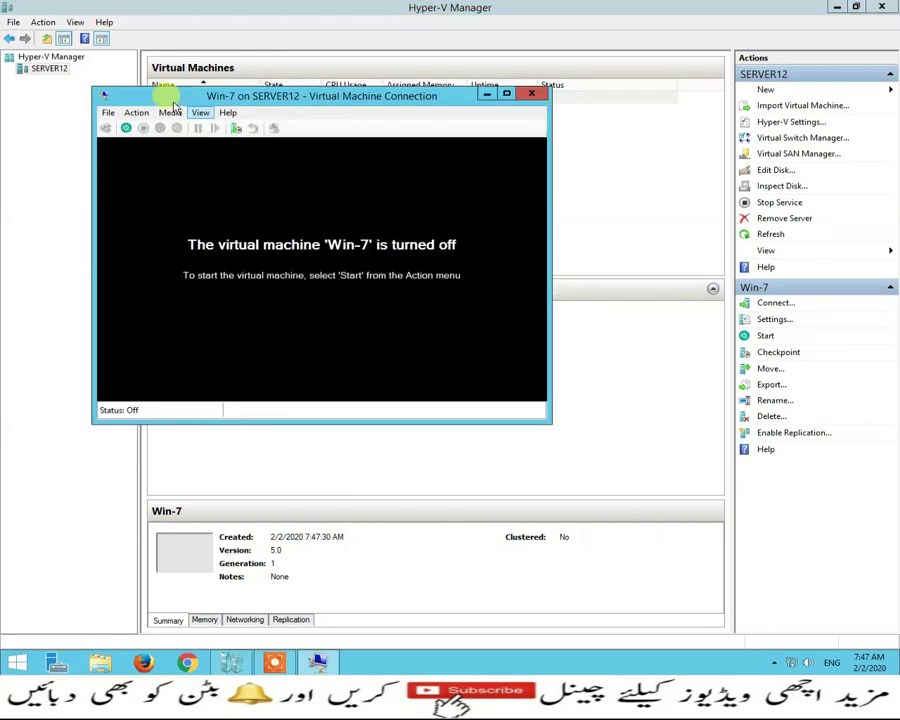
# Start the Win-7 virtual machine and reposition its connection window on the desktop
pyautogui.click(125, 128)
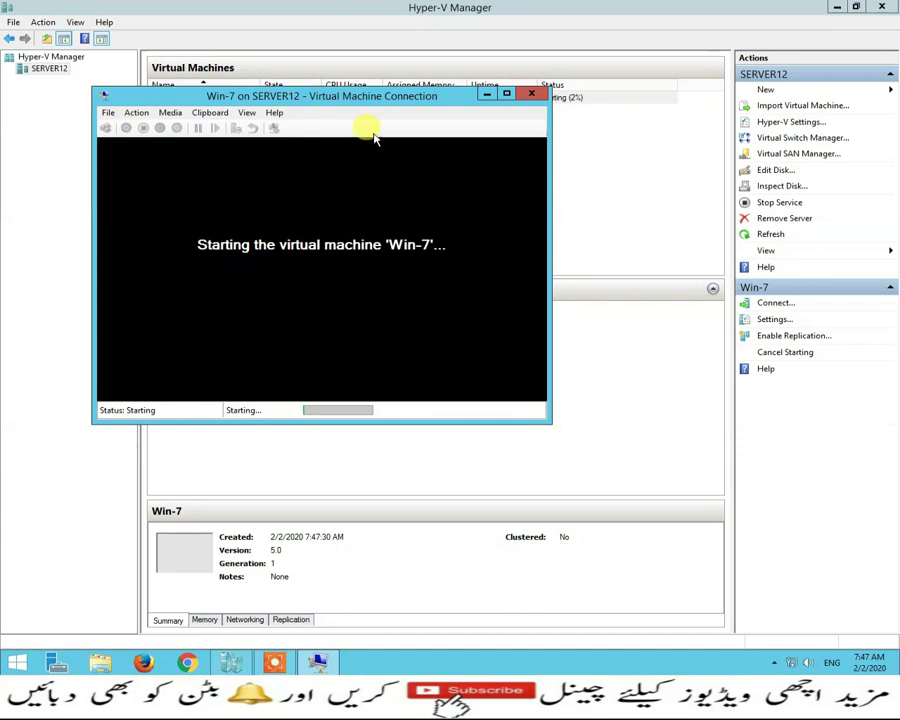
pyautogui.click(506, 93)
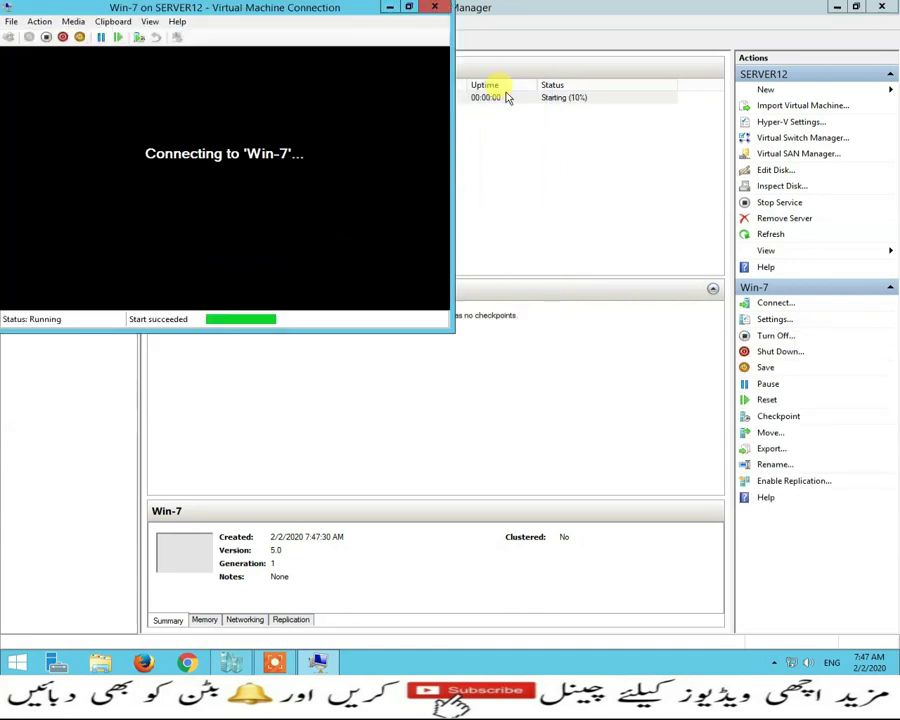
pyautogui.moveTo(212, 10); pyautogui.dragTo(264, 24)
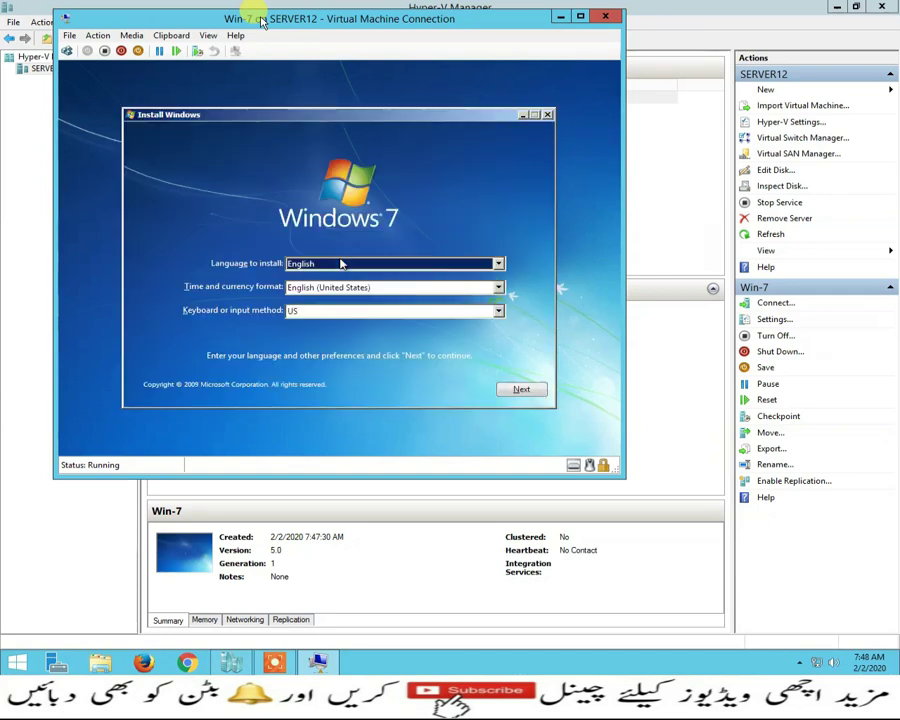
# Begin the Windows 7 installation with English language, English (United States) format and US keyboard, and accept the license terms
pyautogui.click(520, 390)
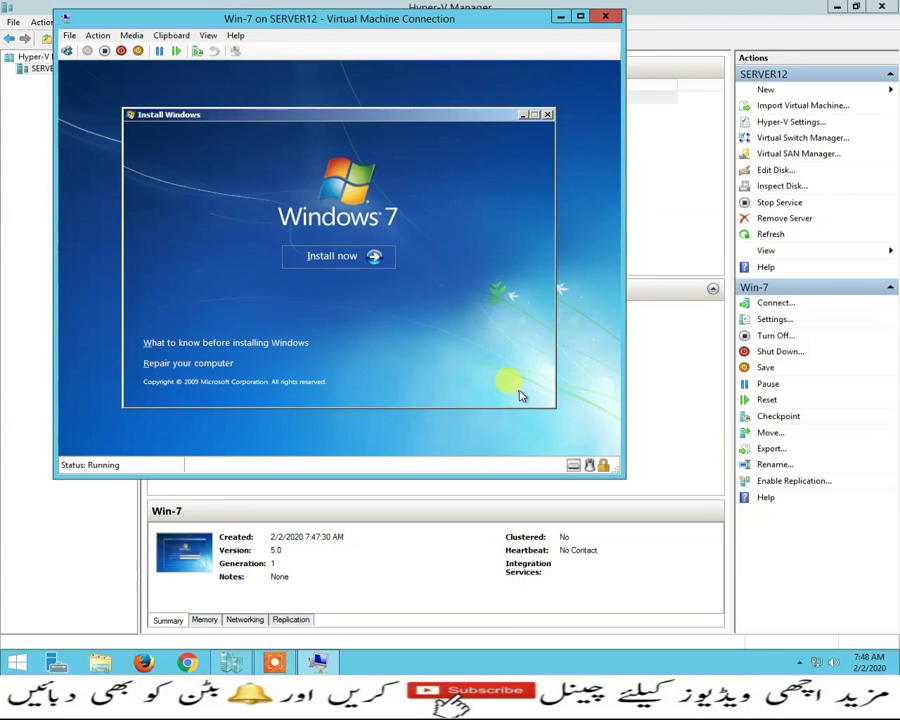
pyautogui.click(340, 256)
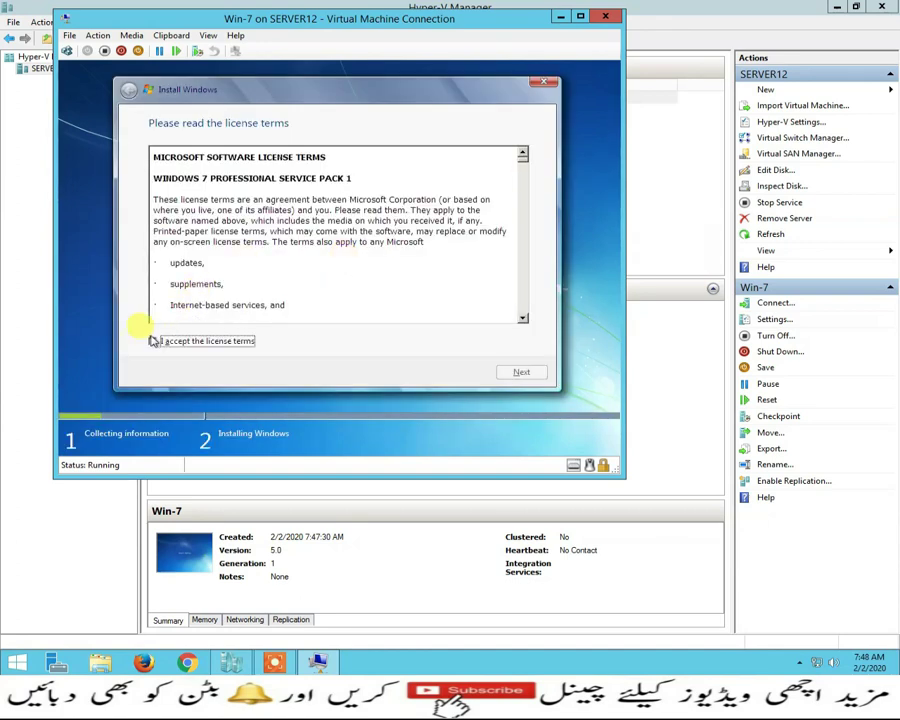
pyautogui.click(153, 342)
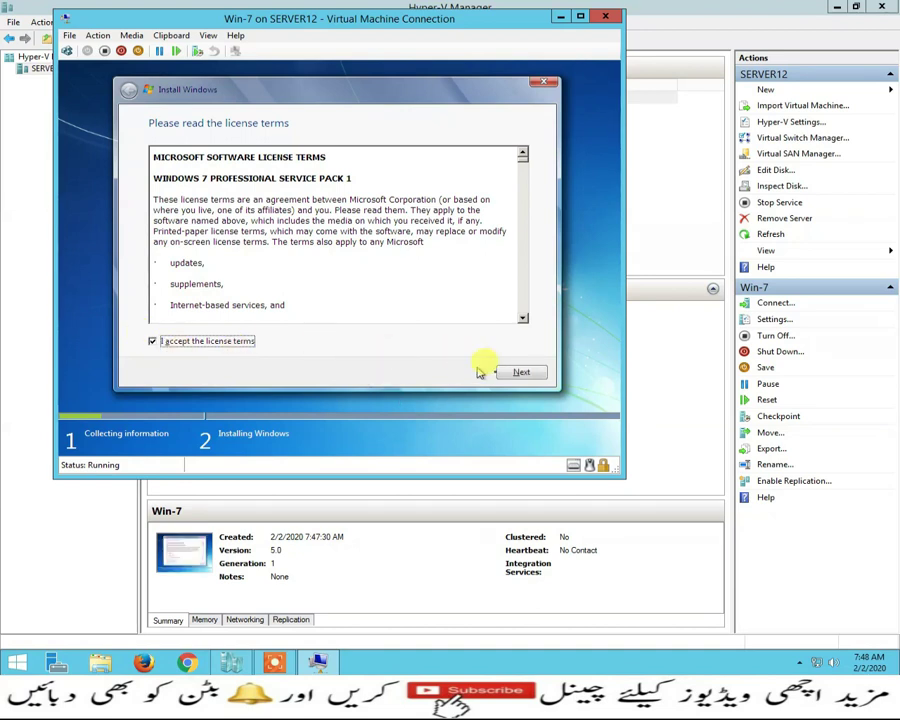
pyautogui.click(519, 373)
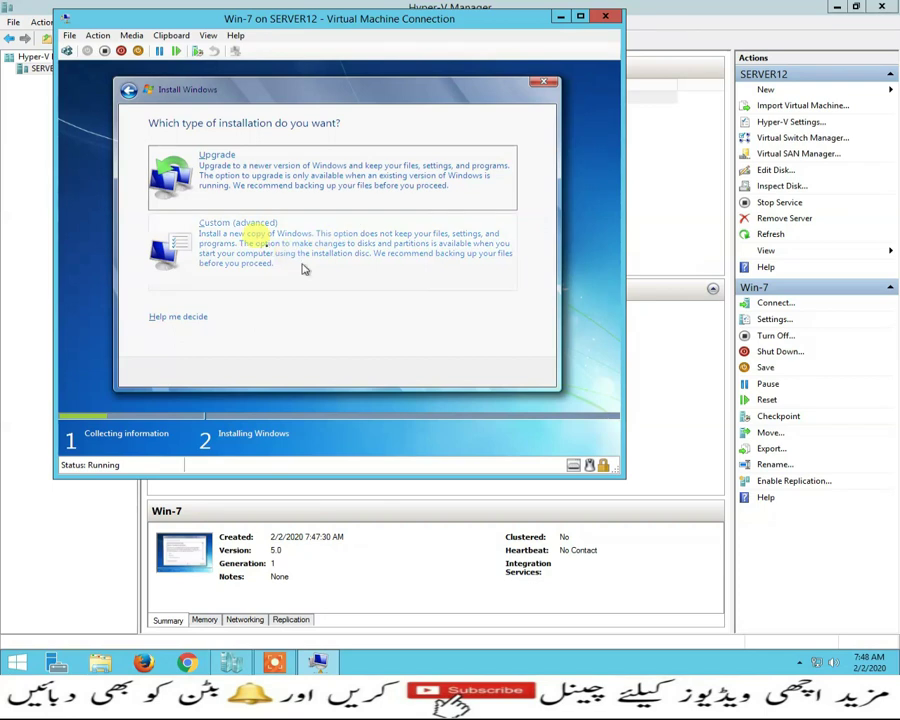
# Choose a custom installation and create a 30720 MB partition from Disk 0's unallocated space, allowing additional system partitions
pyautogui.click(268, 250)
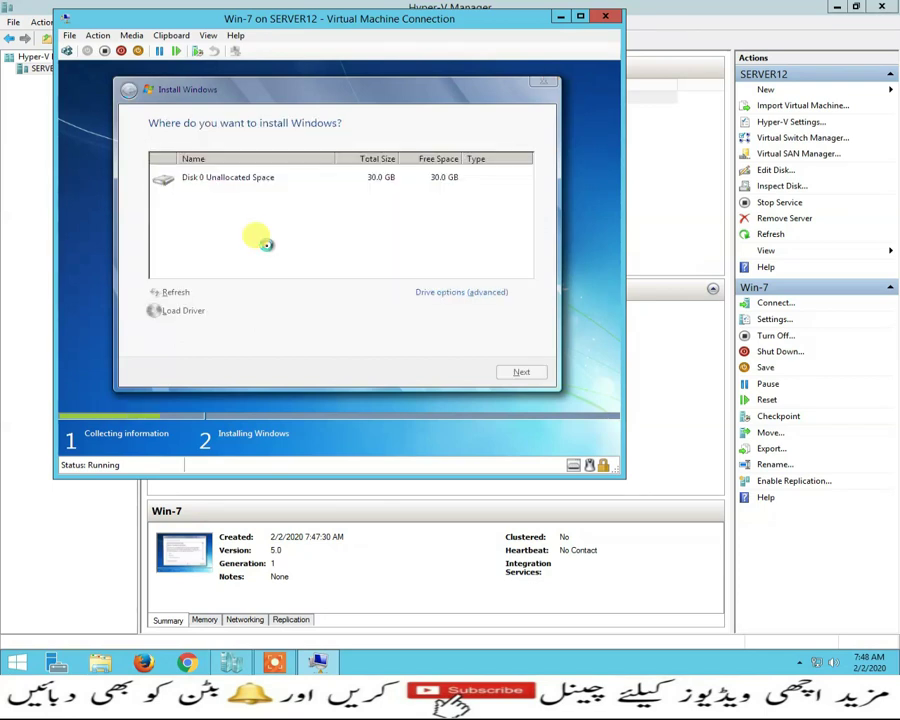
pyautogui.click(431, 295)
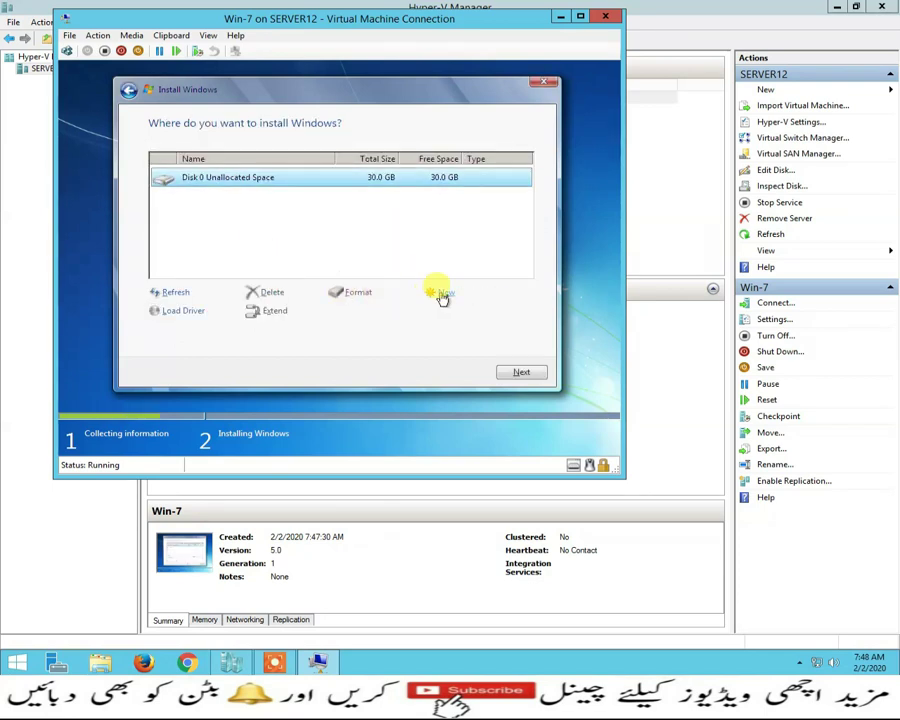
pyautogui.click(440, 293)
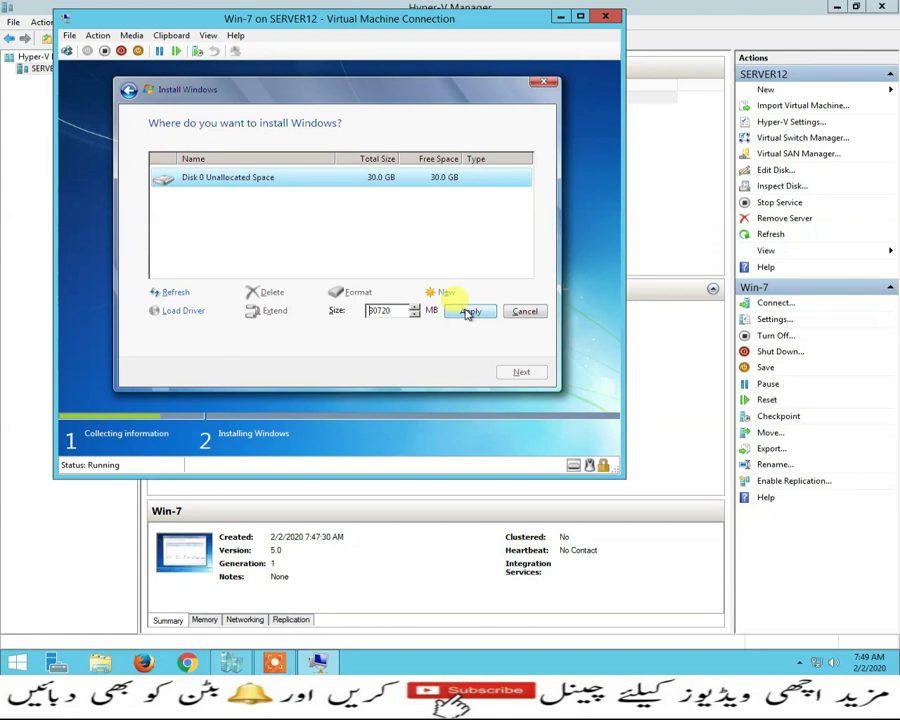
pyautogui.click(467, 313)
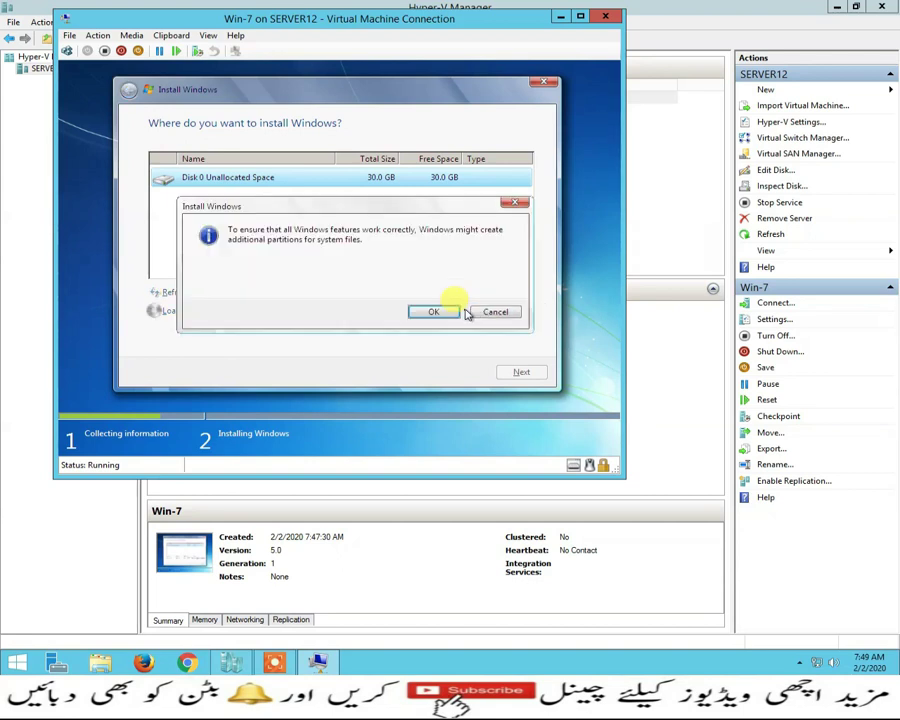
pyautogui.click(438, 316)
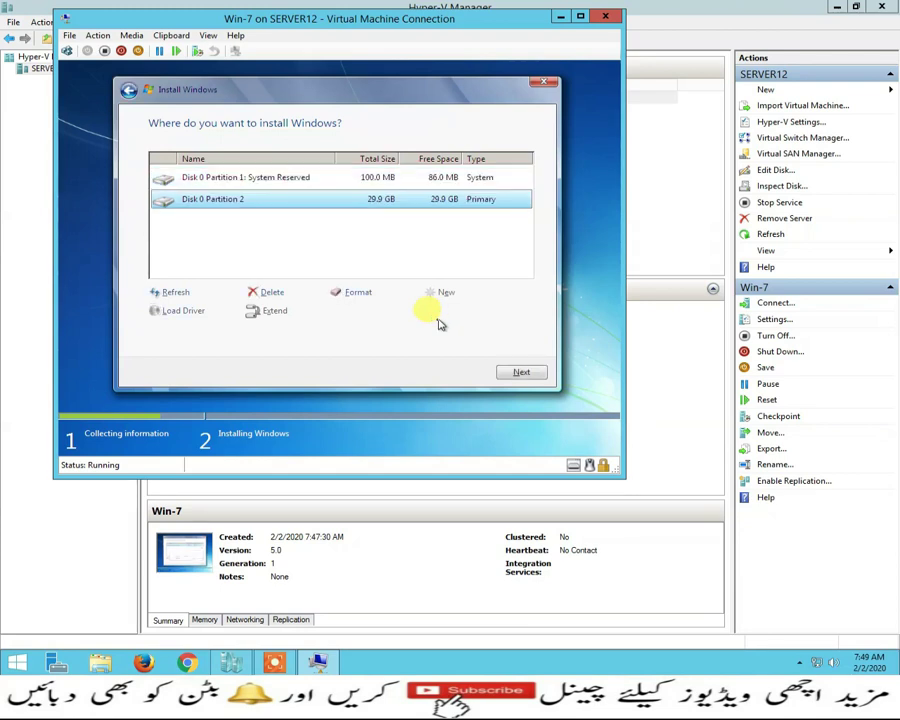
# Install Windows on Disk 0 Partition 2 and restart the virtual machine once the files are installed
pyautogui.click(516, 372)
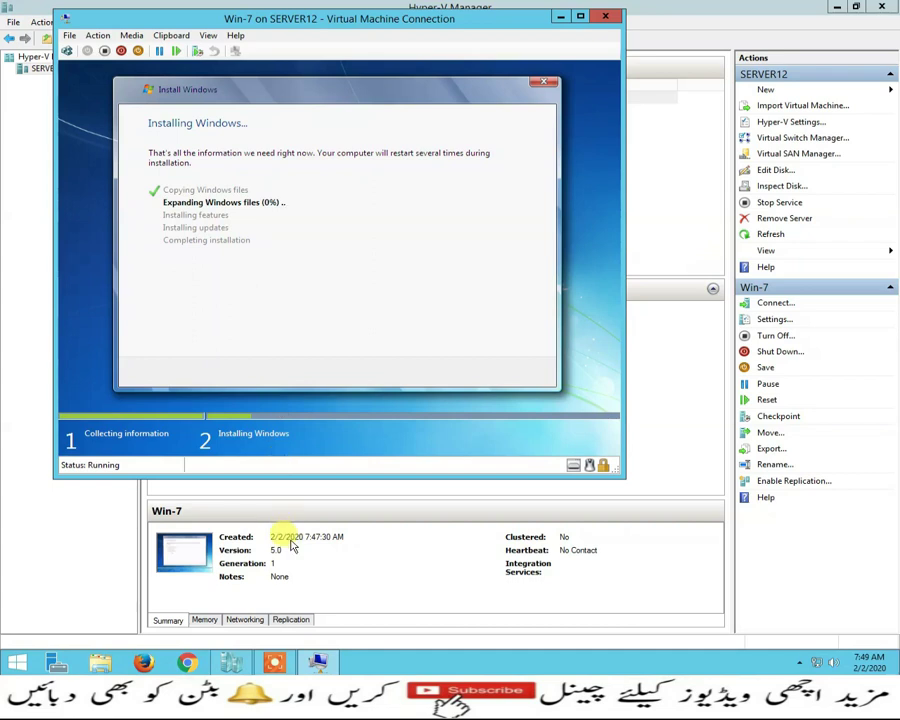
pyautogui.moveTo(283, 668)
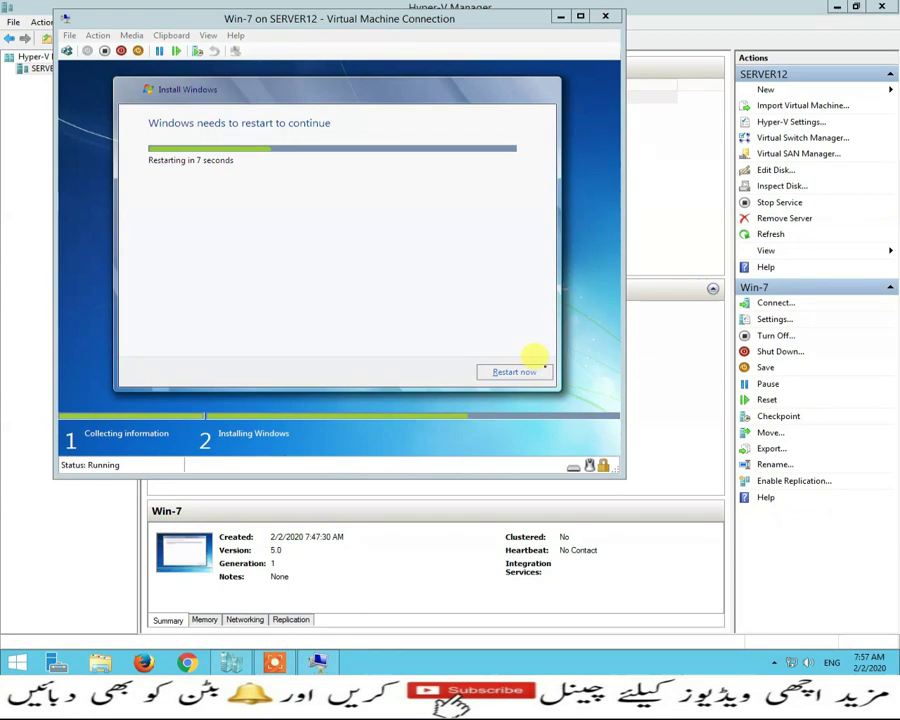
pyautogui.click(500, 370)
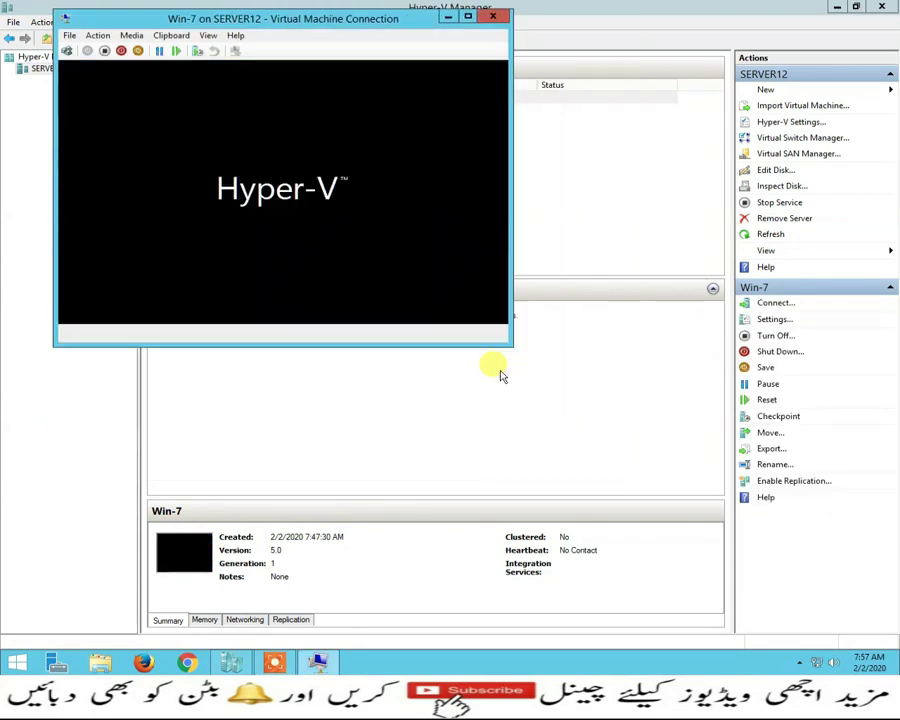
pyautogui.click(274, 662)
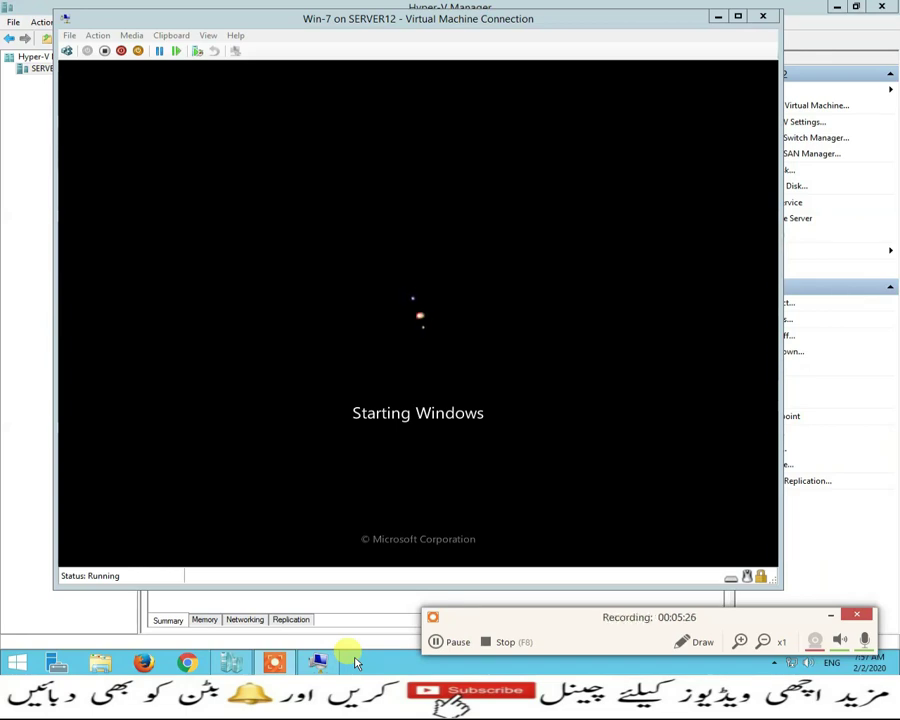
pyautogui.press('F7')
pyautogui.press('F7')
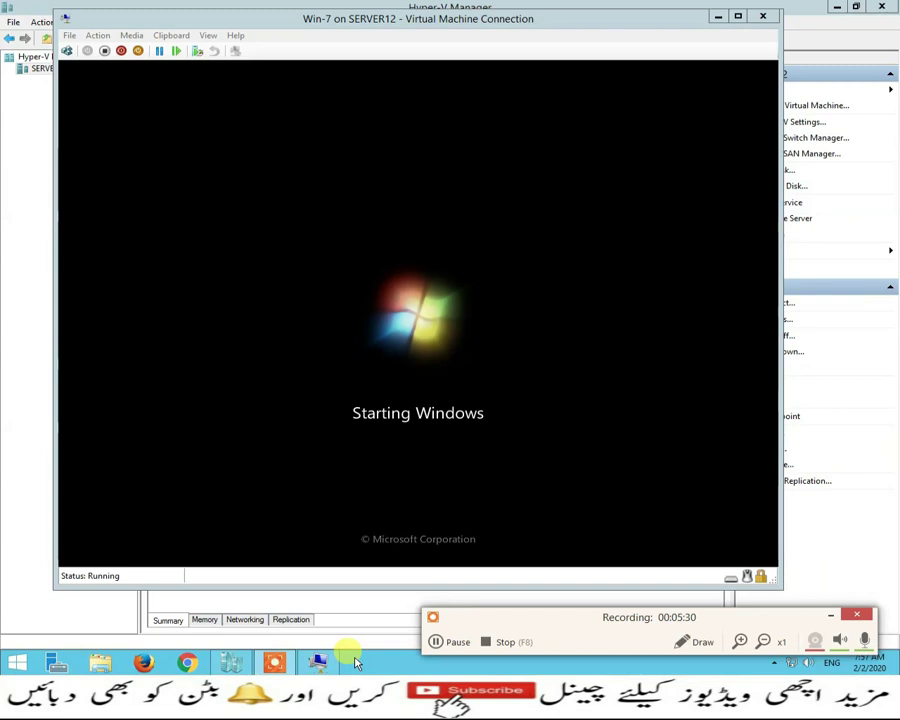
pyautogui.press('F7')
pyautogui.press('F7')
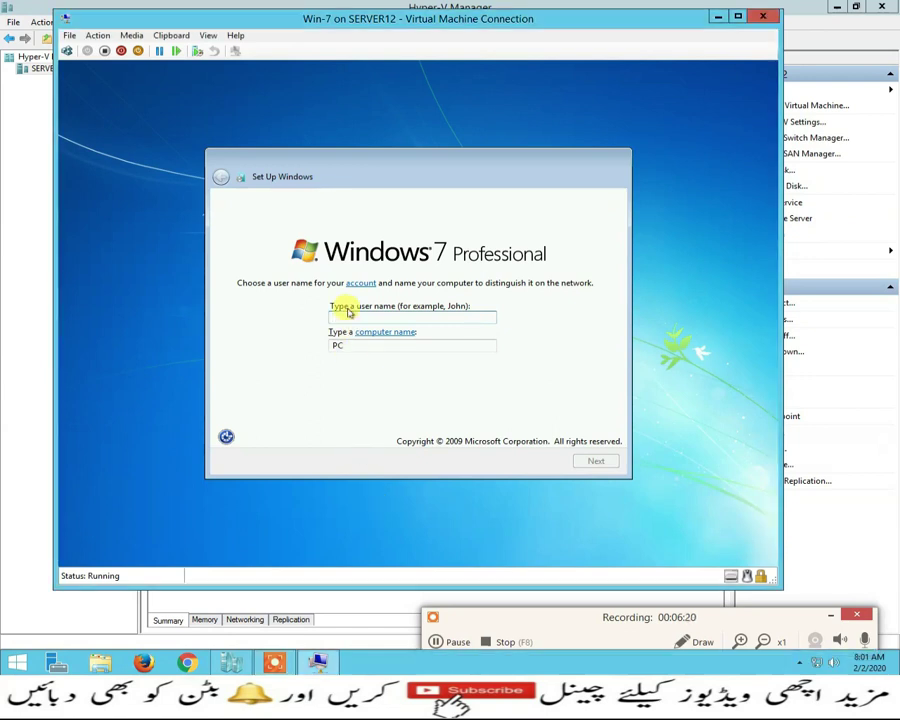
# Set the account user name to abc and continue with the account password left blank
pyautogui.write('abc')
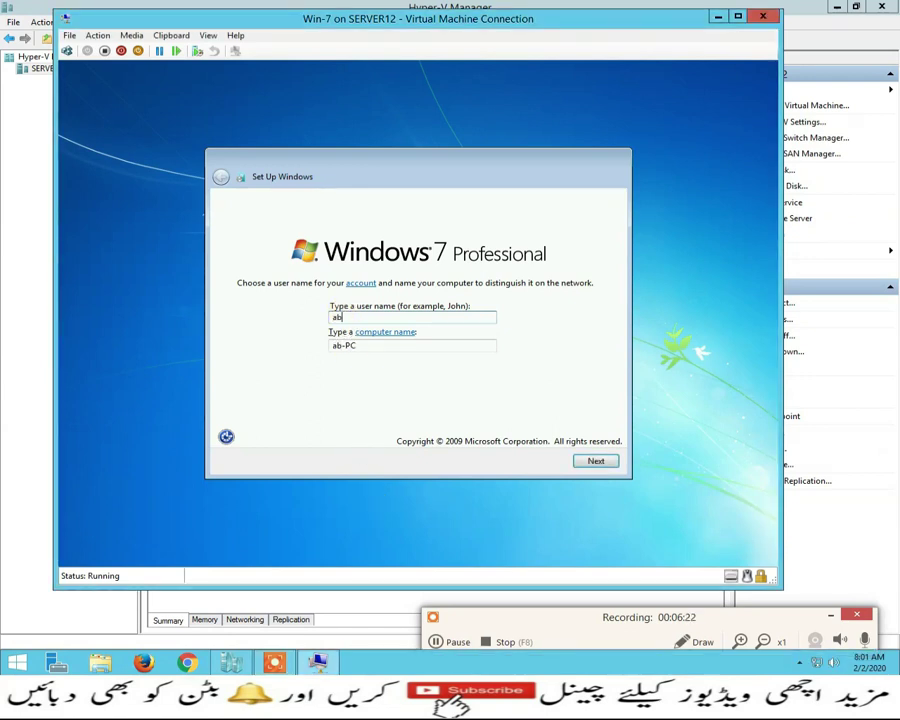
pyautogui.doubleClick(370, 350)
pyautogui.click(597, 463)
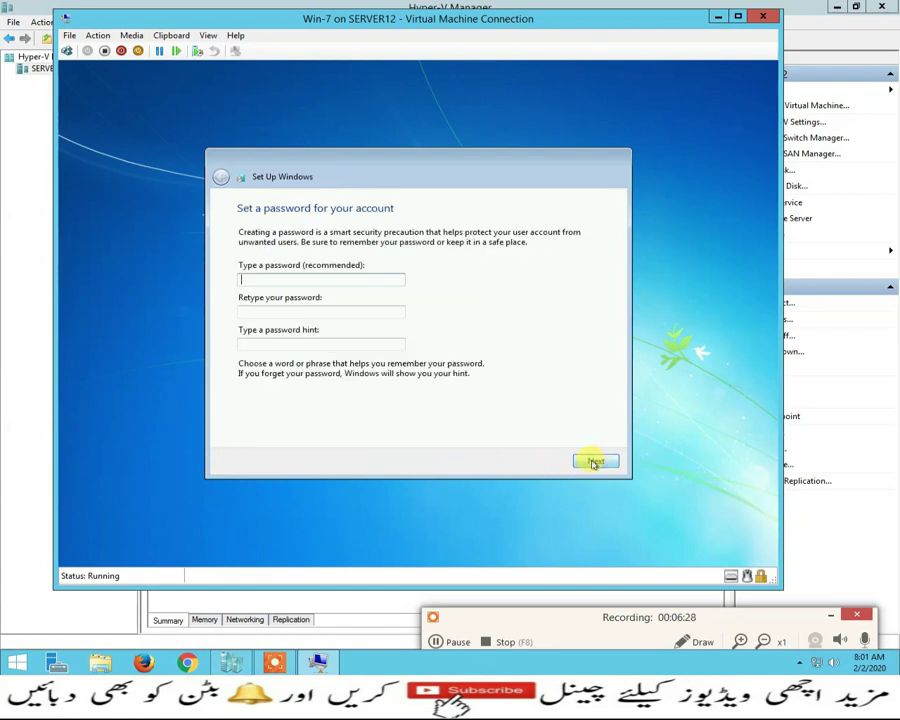
pyautogui.click(596, 463)
pyautogui.click(596, 463)
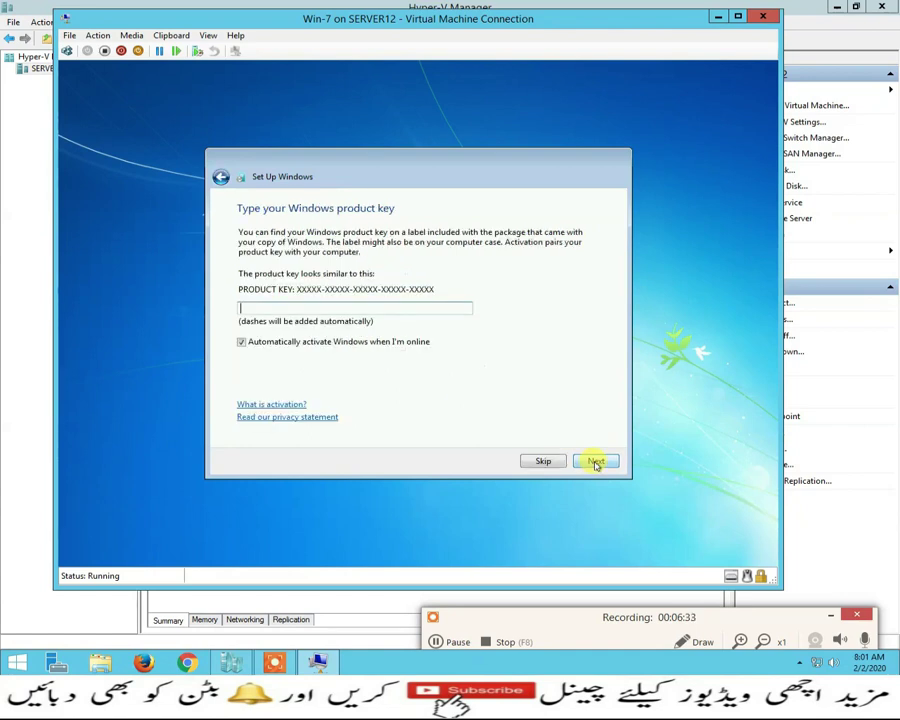
# Continue without a product key and with automatic activation turned off, and use the recommended update settings
pyautogui.click(244, 342)
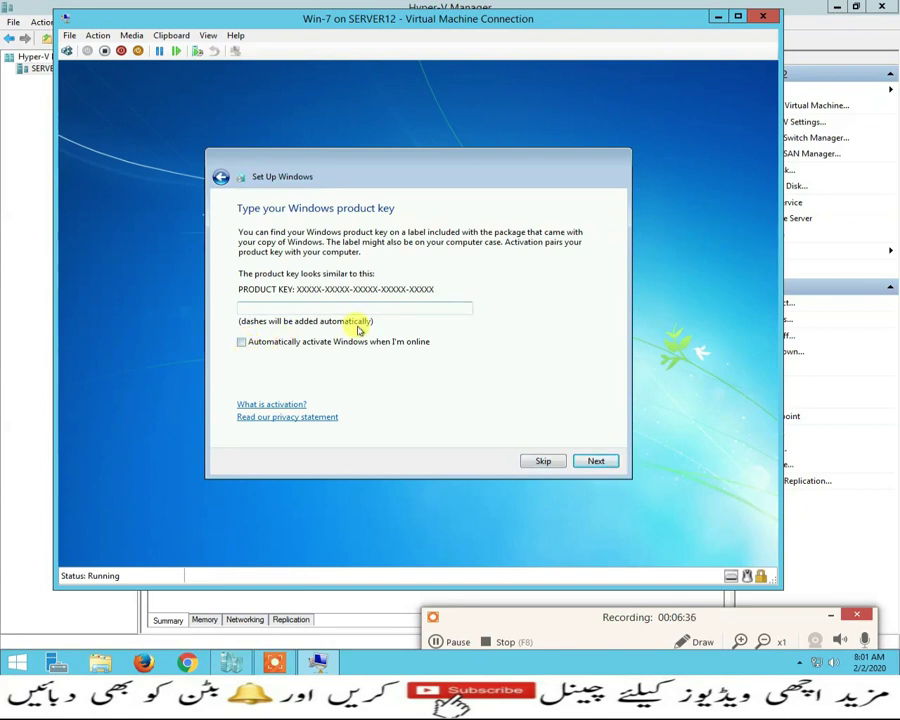
pyautogui.click(596, 461)
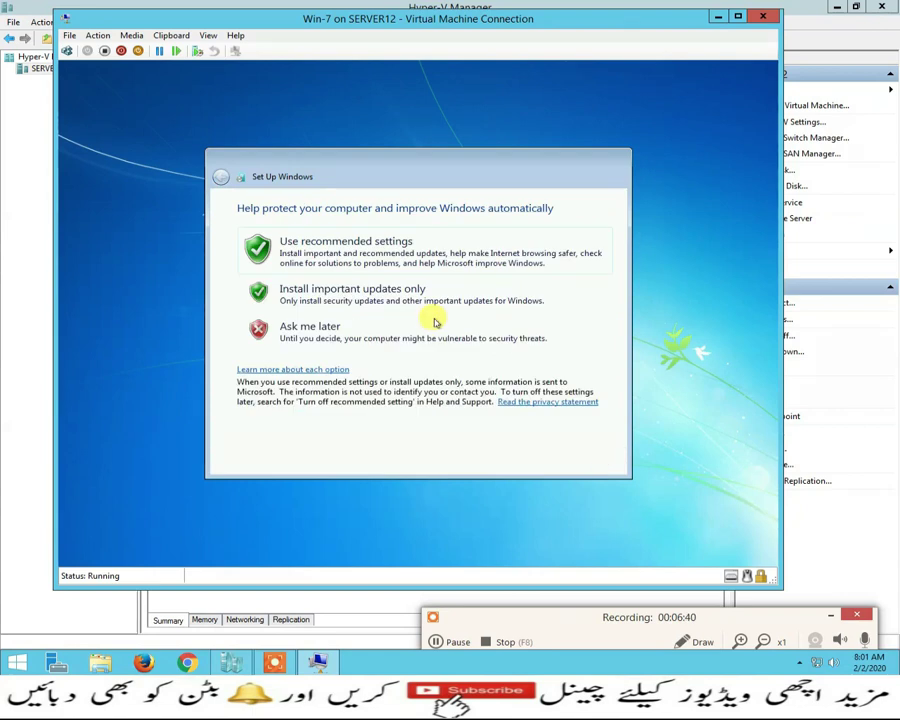
pyautogui.click(341, 247)
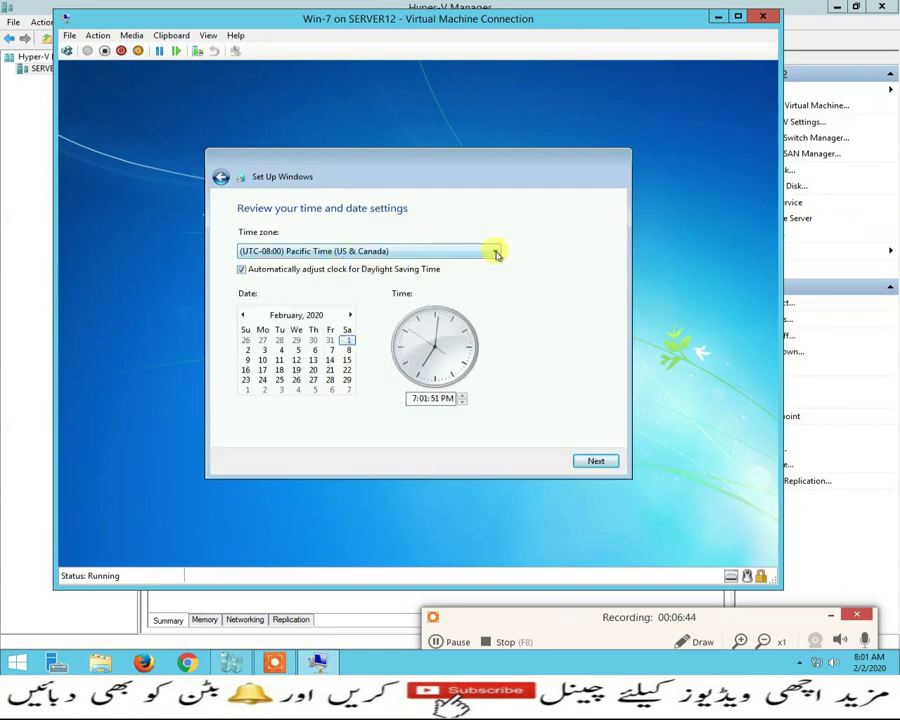
# Set the time zone to (UTC+05:00) Islamabad, Karachi and choose Home network as the computer's location
pyautogui.click(494, 251)
pyautogui.moveTo(489, 321); pyautogui.dragTo(490, 466)
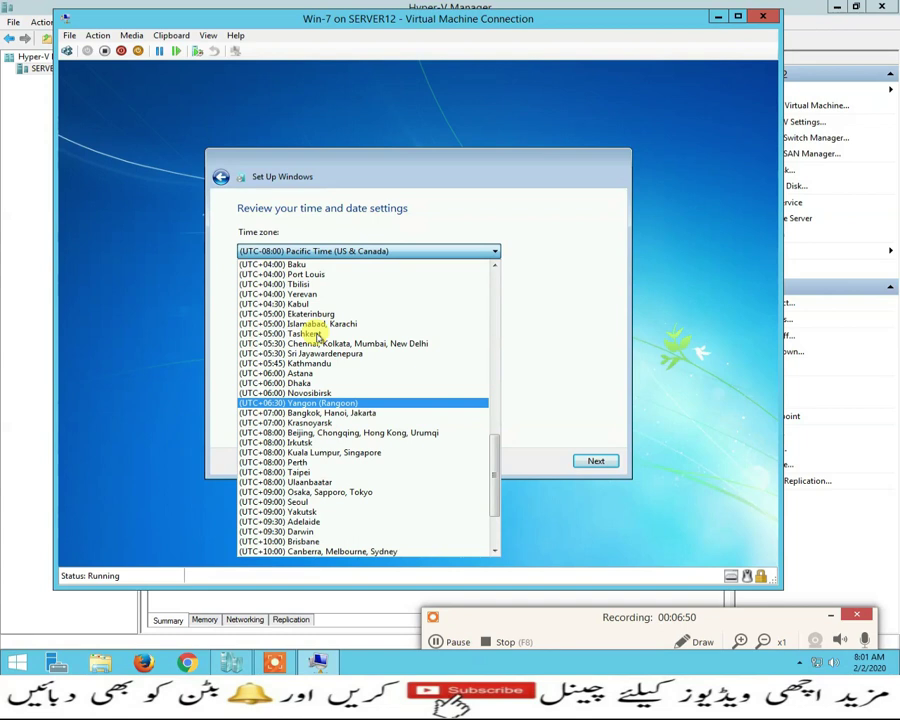
pyautogui.click(318, 324)
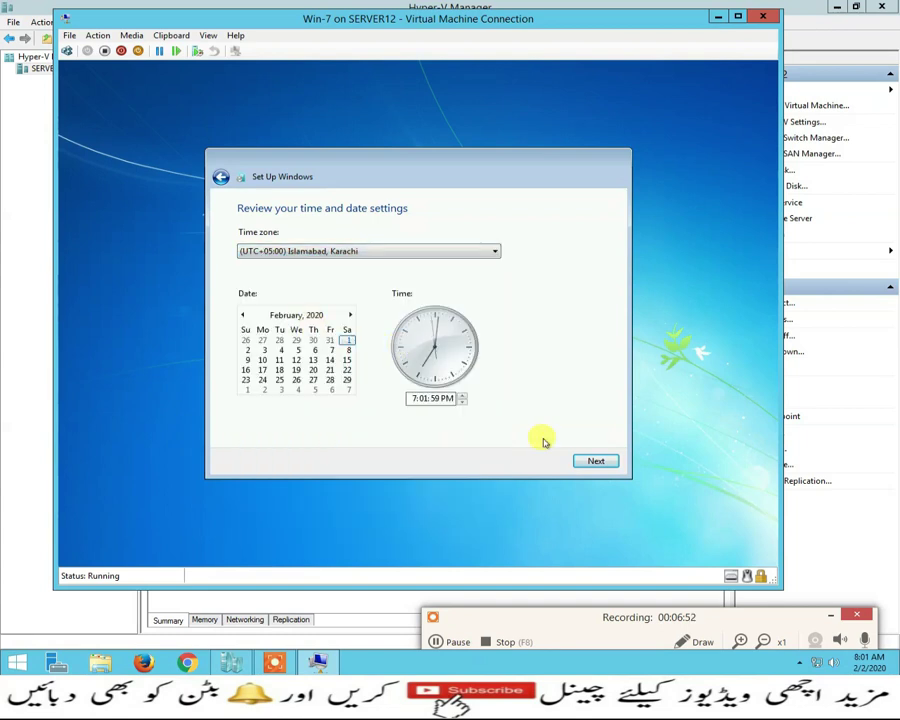
pyautogui.click(593, 461)
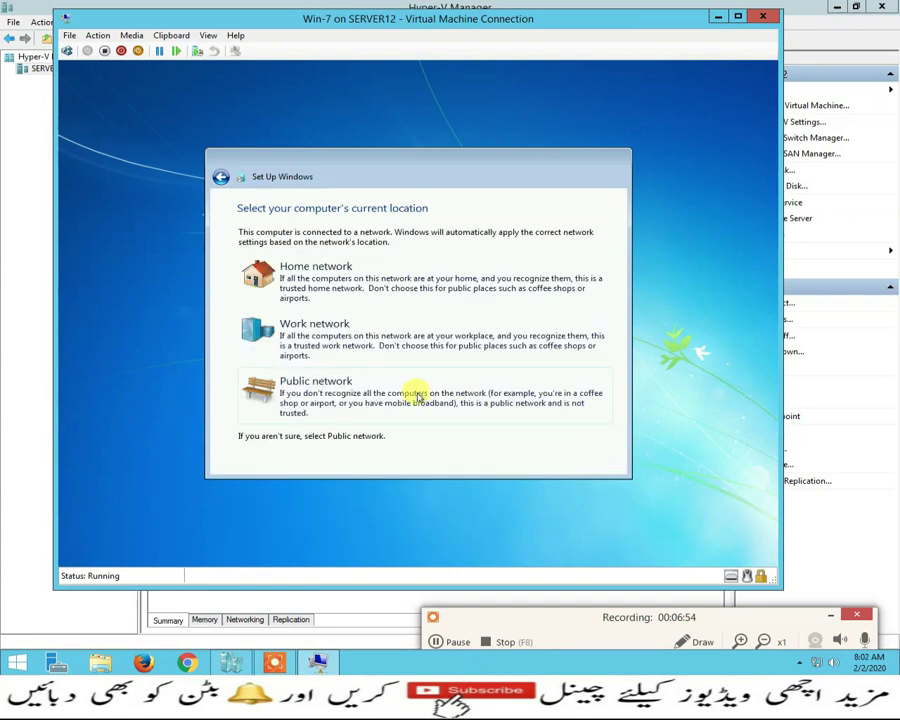
pyautogui.click(345, 266)
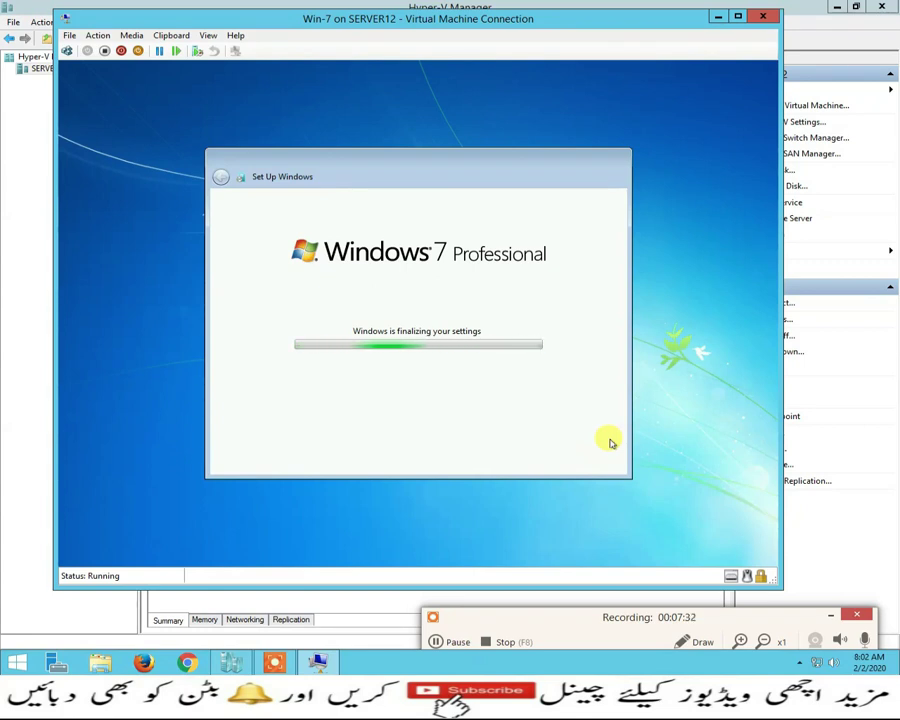
pyautogui.click(436, 641)
pyautogui.click(436, 641)
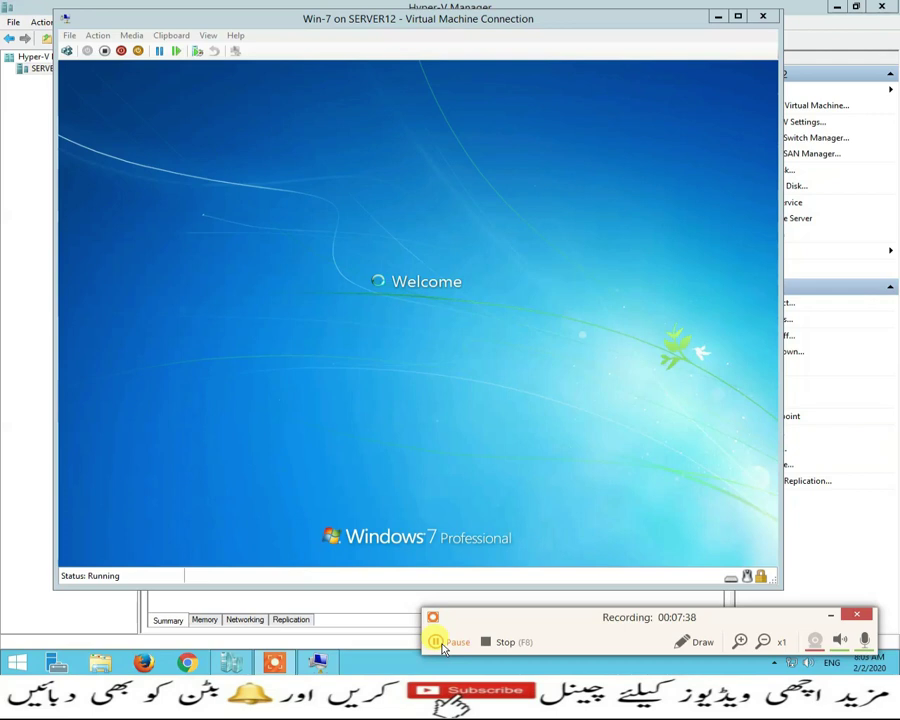
pyautogui.click(442, 644)
pyautogui.click(442, 644)
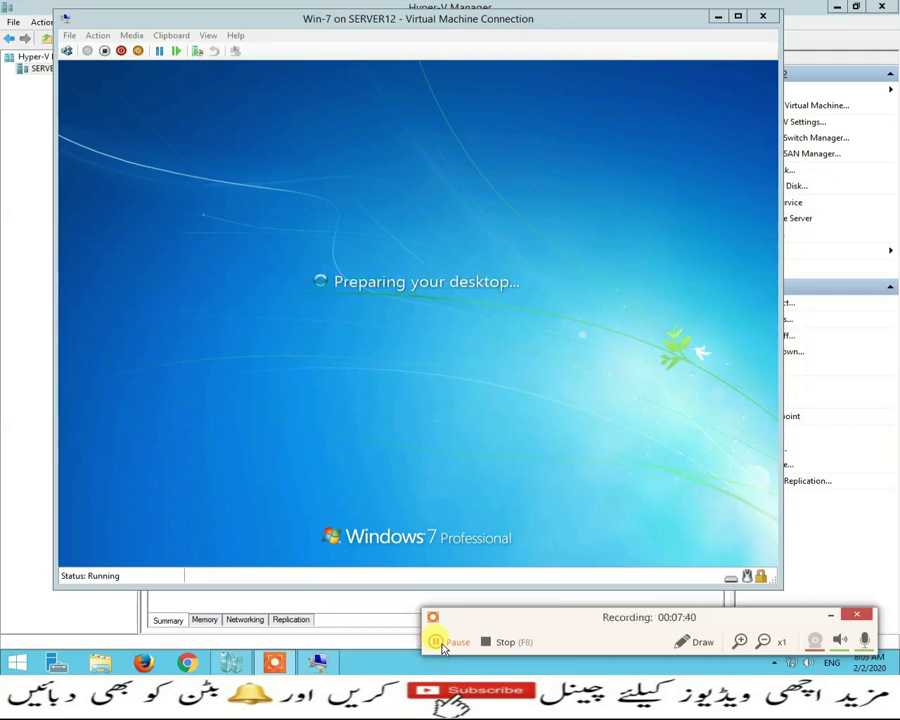
pyautogui.click(442, 644)
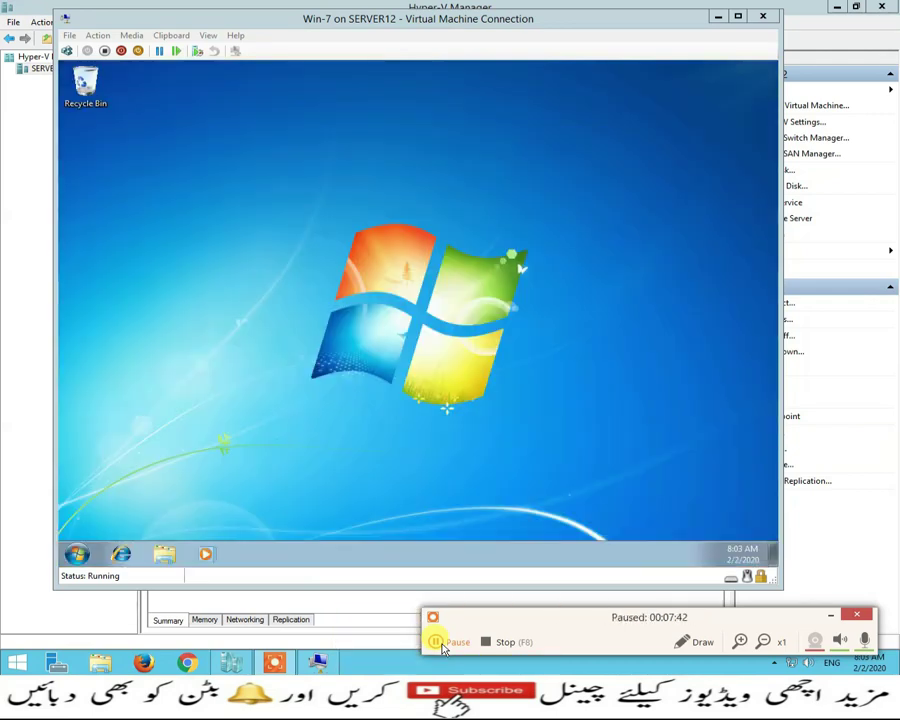
pyautogui.click(440, 644)
# Add the Computer and Network icons to the Windows 7 desktop and close the personalization settings
pyautogui.click(232, 179)
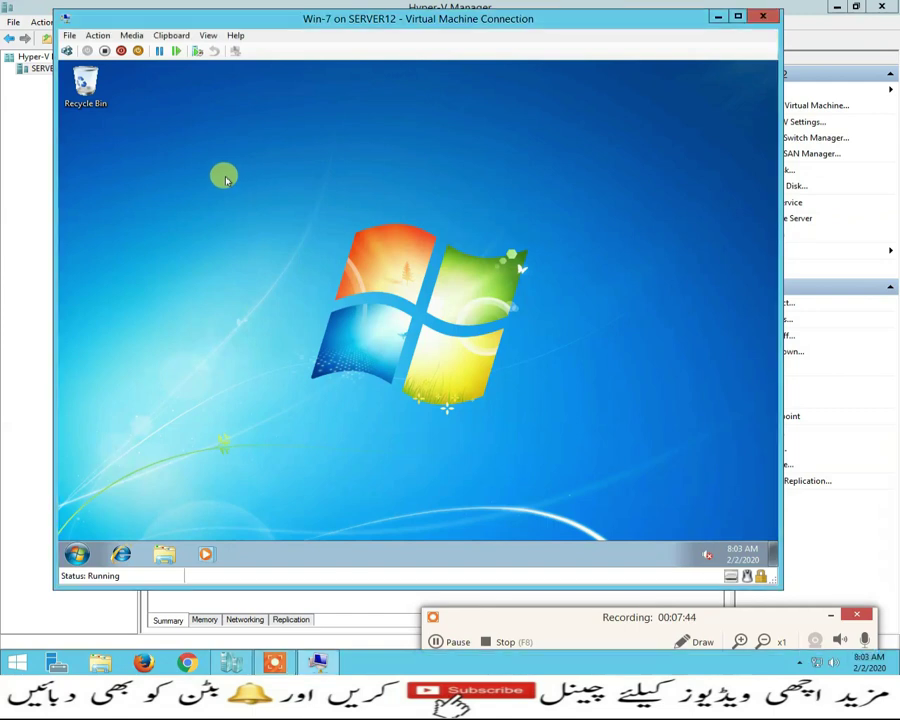
pyautogui.rightClick(233, 180)
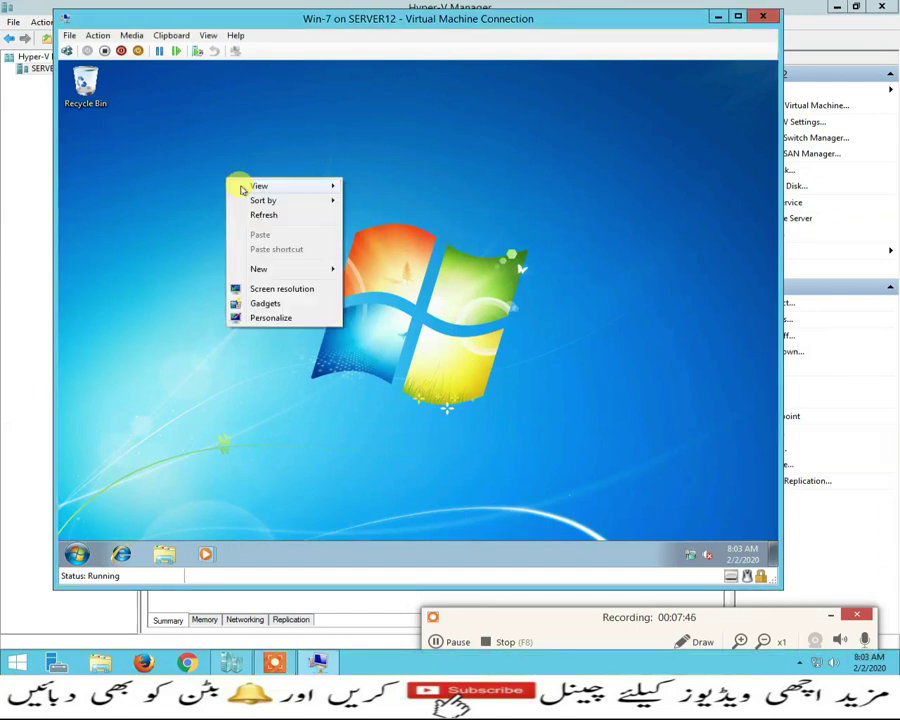
pyautogui.click(257, 315)
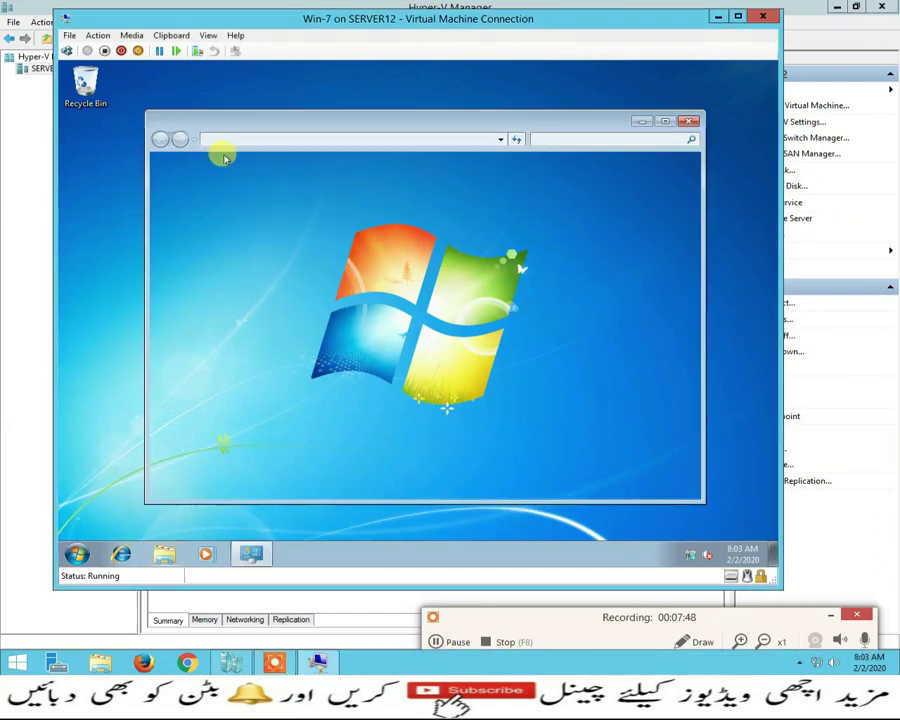
pyautogui.click(210, 191)
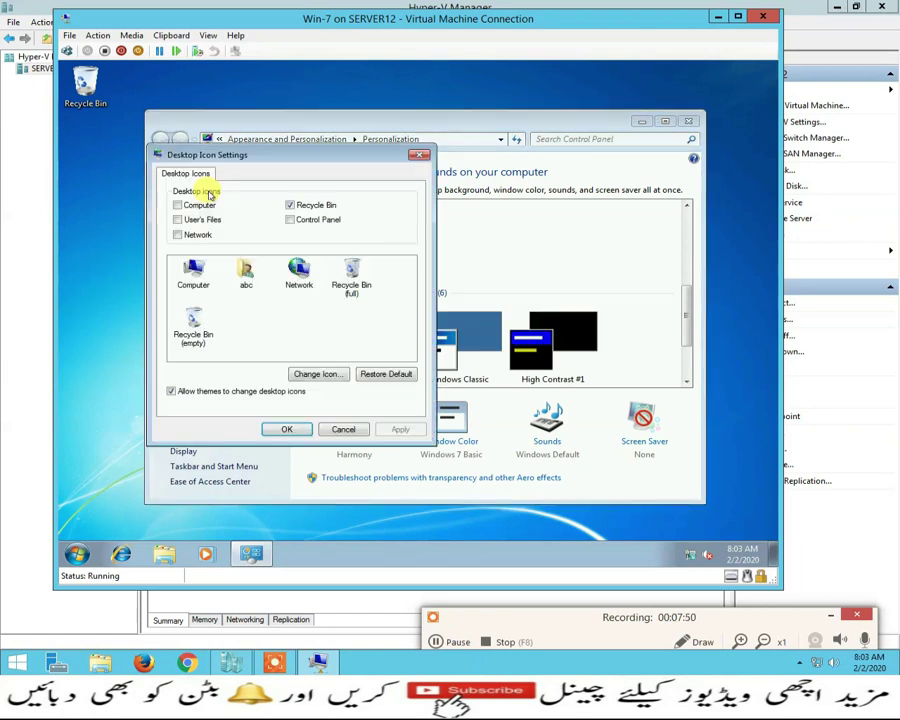
pyautogui.click(177, 205)
pyautogui.click(177, 235)
pyautogui.click(280, 429)
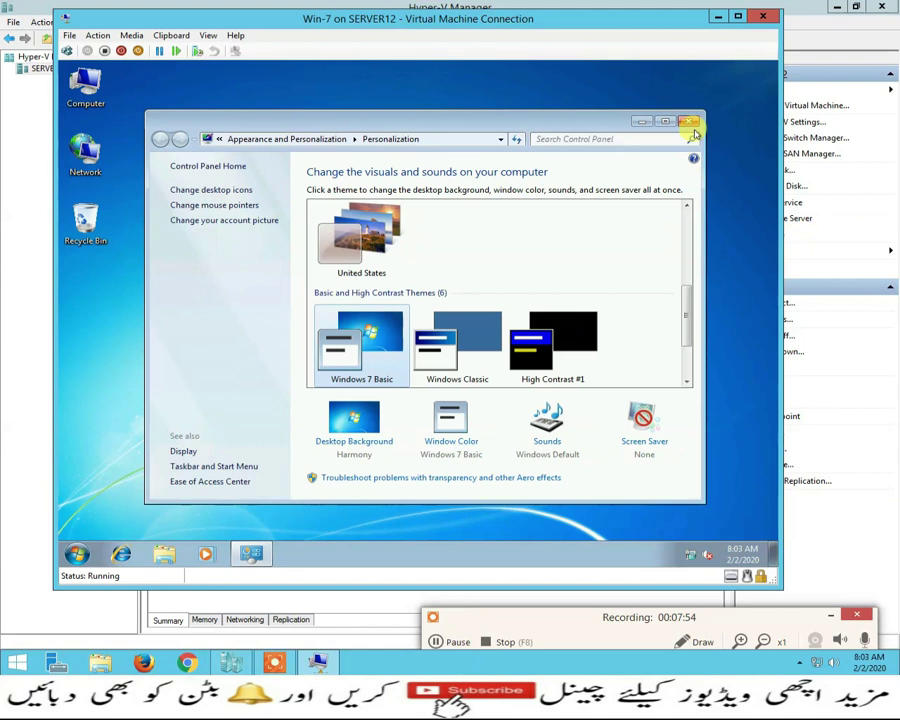
pyautogui.click(697, 121)
# Display the desktop icons as small icons and turn on Auto arrange icons
pyautogui.rightClick(219, 133)
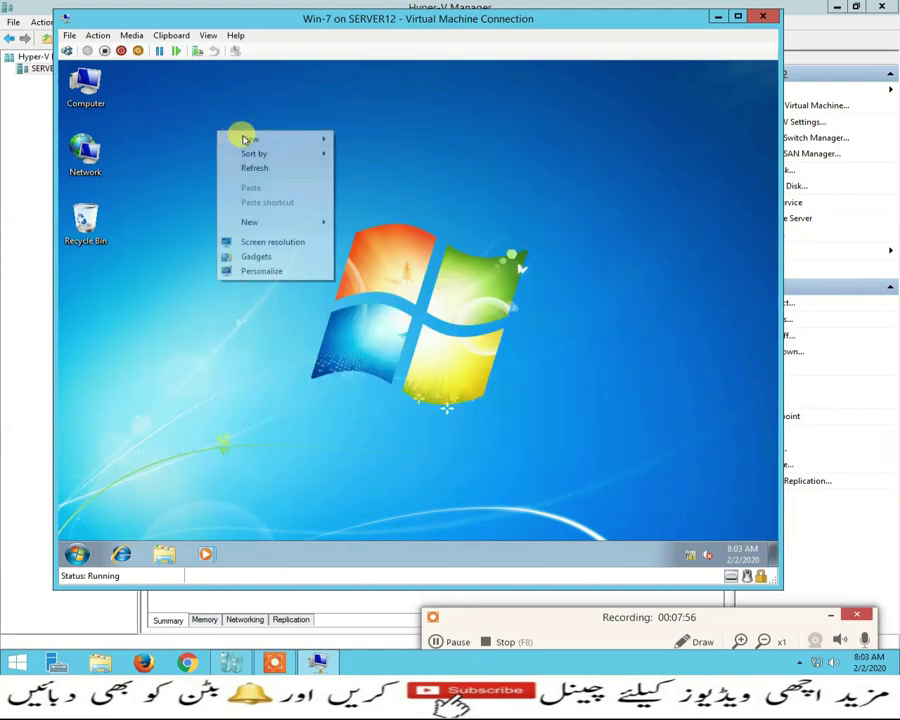
pyautogui.moveTo(322, 140)
pyautogui.click(346, 168)
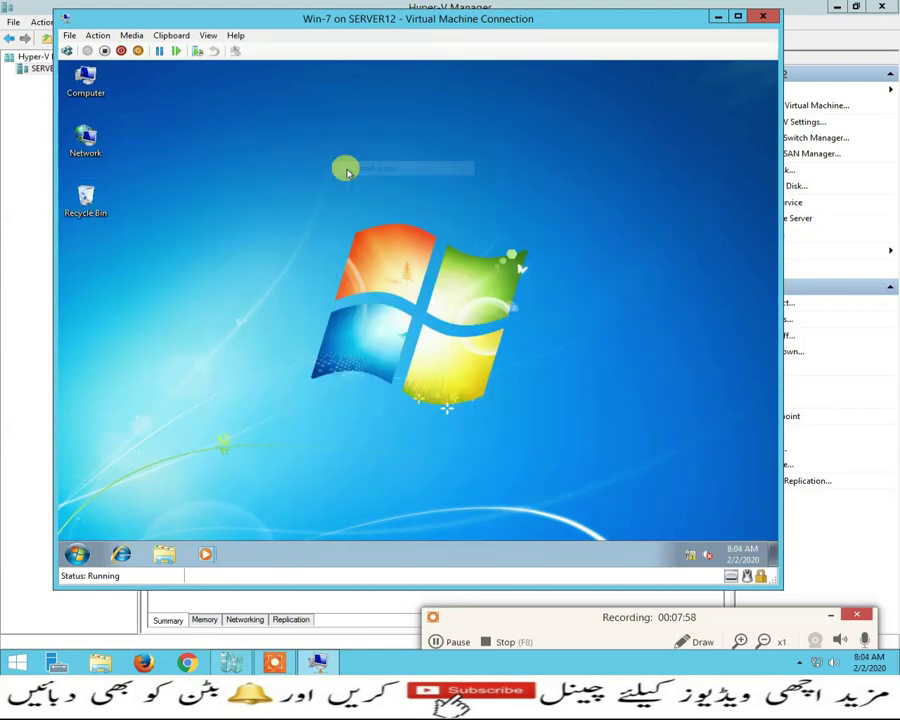
pyautogui.rightClick(349, 172)
pyautogui.moveTo(398, 178)
pyautogui.click(476, 225)
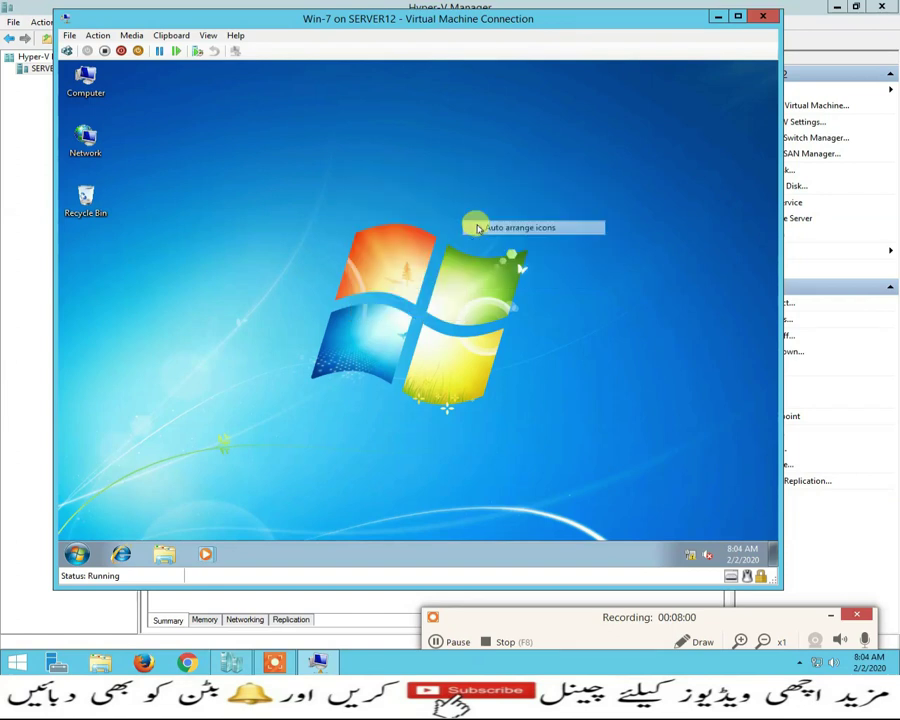
# Check the computer's system properties and its disk drives, and close both windows
pyautogui.rightClick(82, 82)
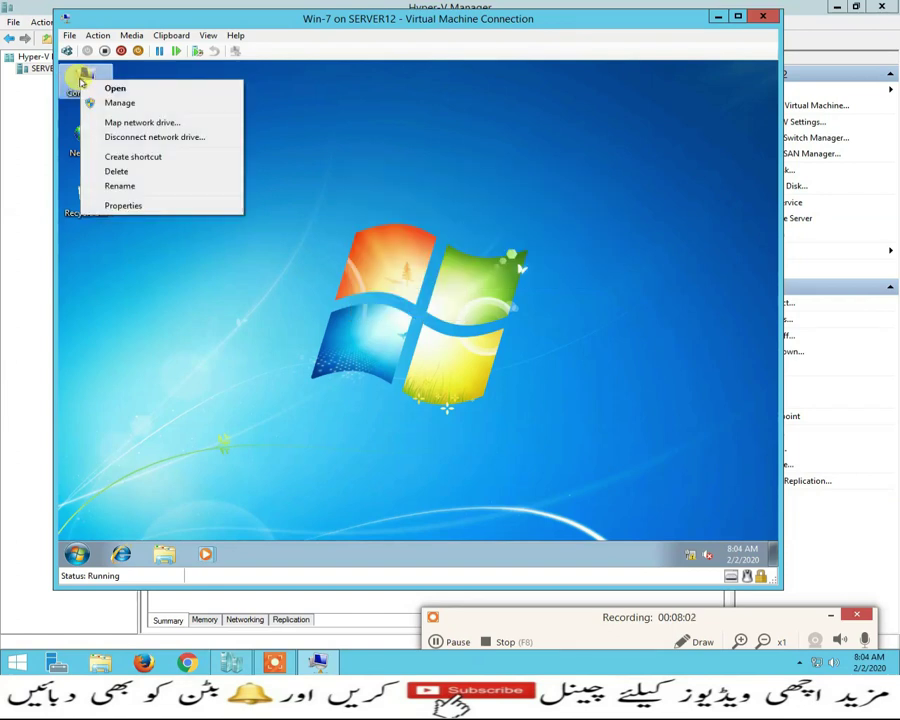
pyautogui.click(113, 202)
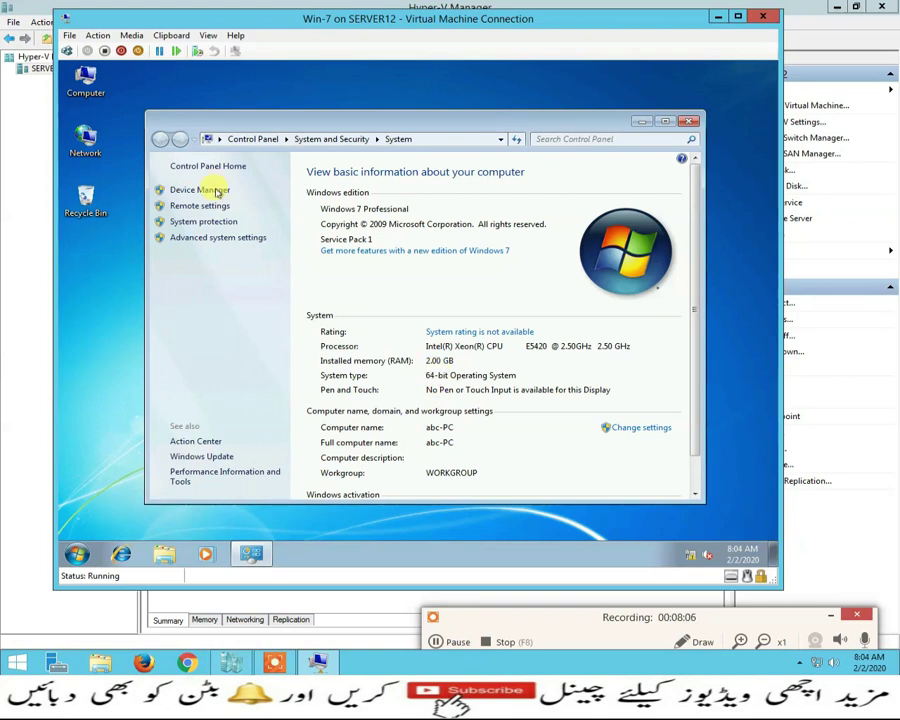
pyautogui.doubleClick(84, 82)
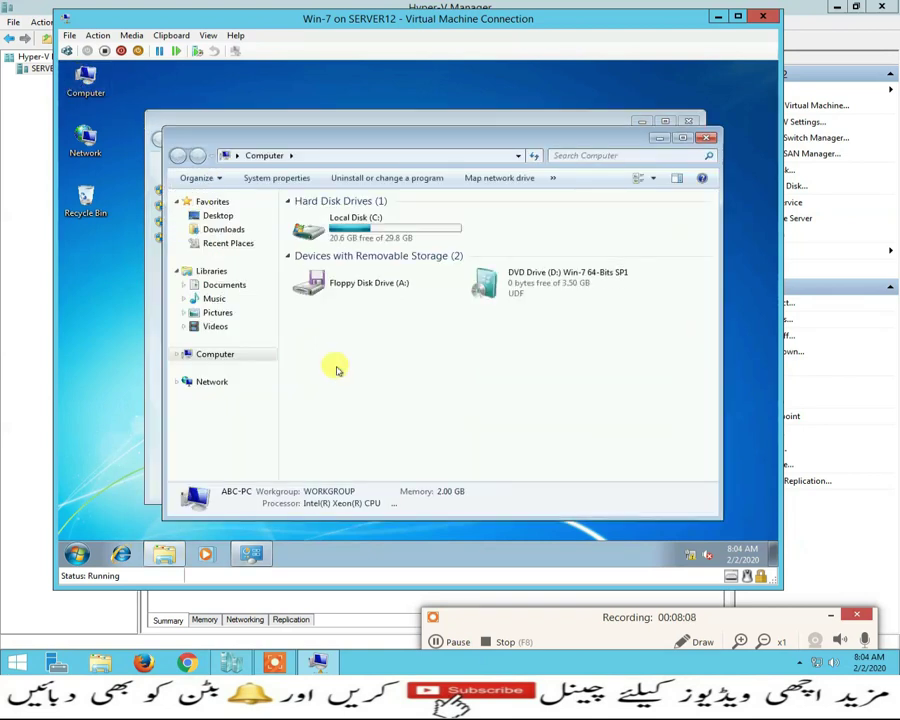
pyautogui.click(710, 137)
pyautogui.click(689, 121)
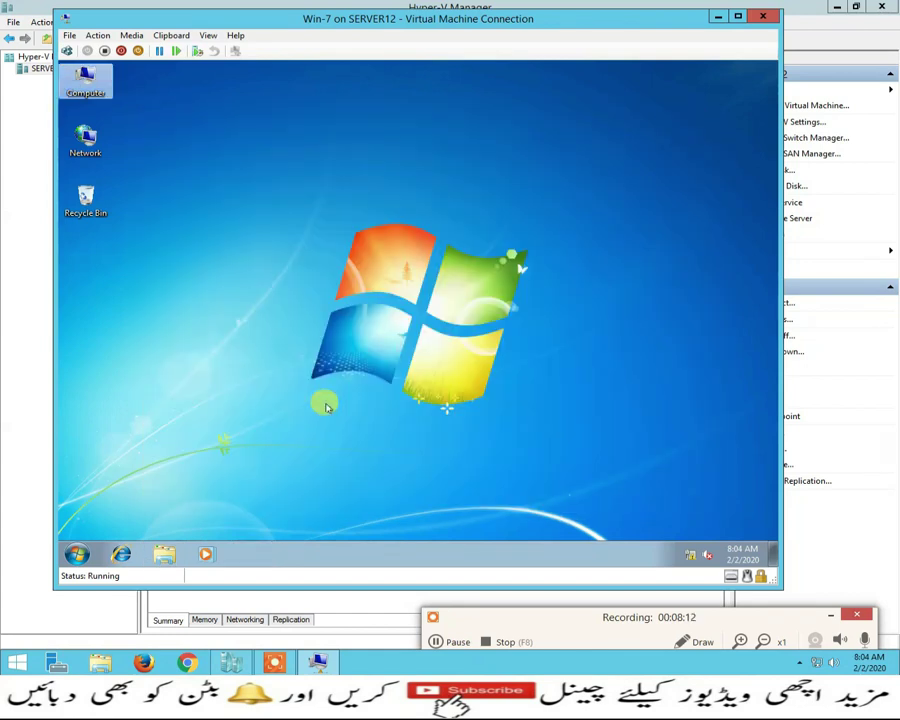
# Unpin Windows Media Player from the virtual machine's taskbar
pyautogui.rightClick(204, 555)
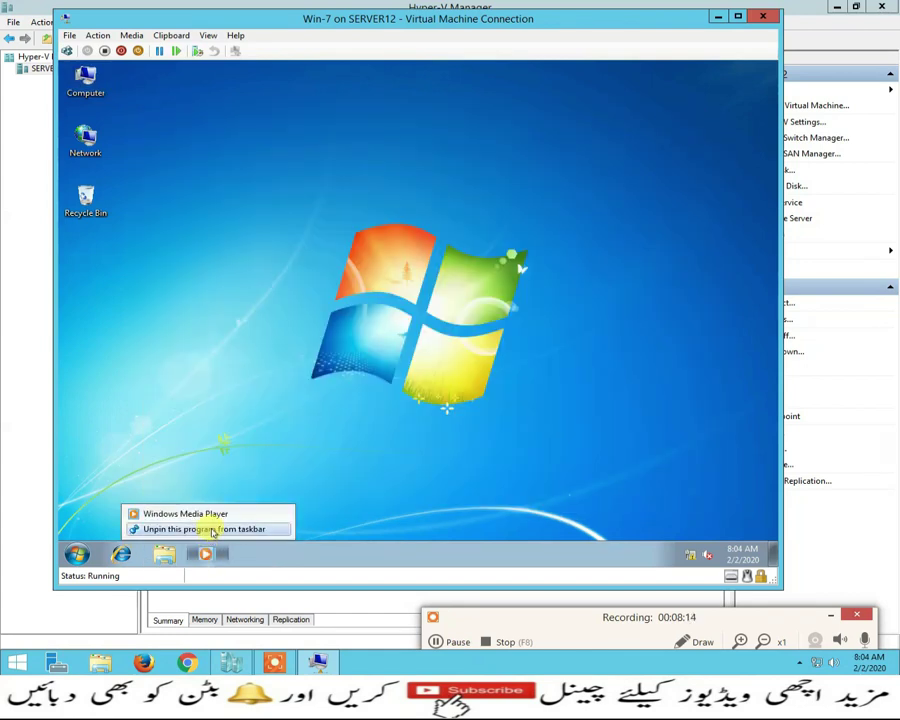
pyautogui.click(200, 525)
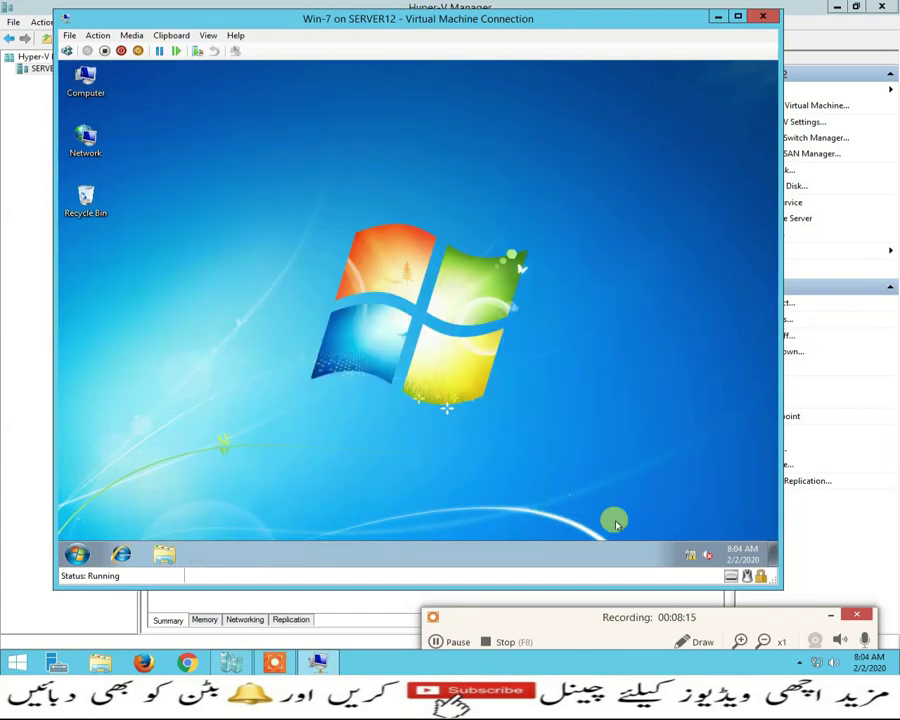
# Open the Network and Sharing Center and examine the Local Area Connection's network details
pyautogui.rightClick(689, 556)
pyautogui.click(689, 544)
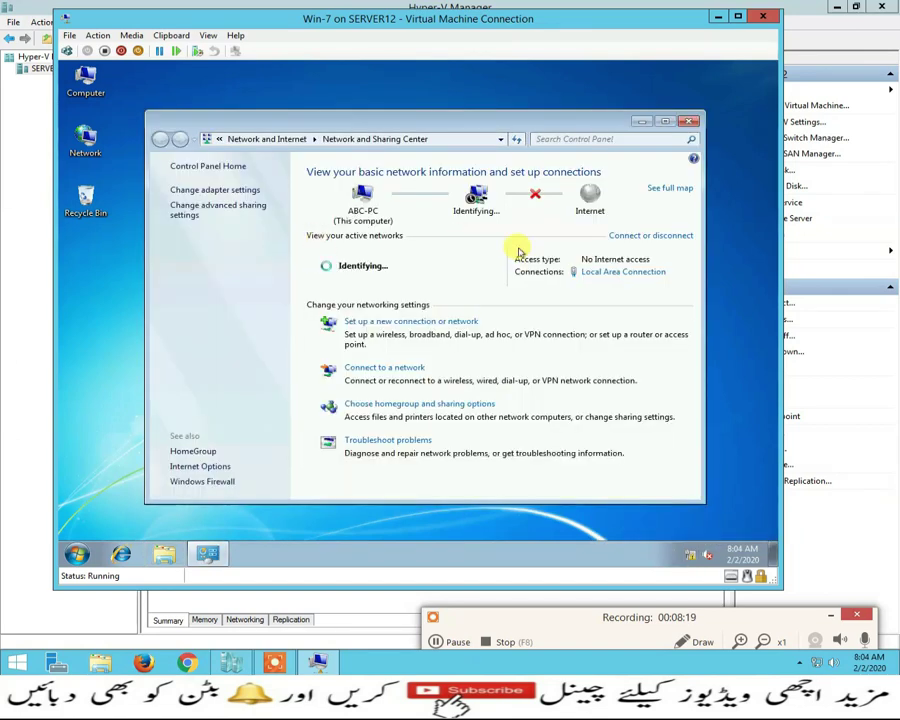
pyautogui.click(585, 273)
pyautogui.click(340, 299)
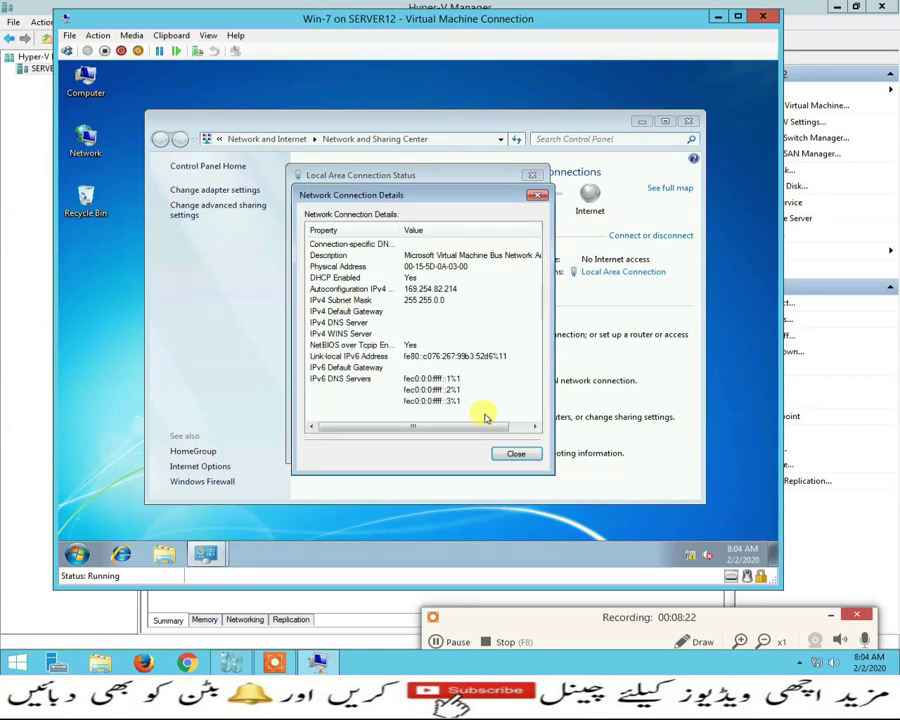
pyautogui.click(506, 459)
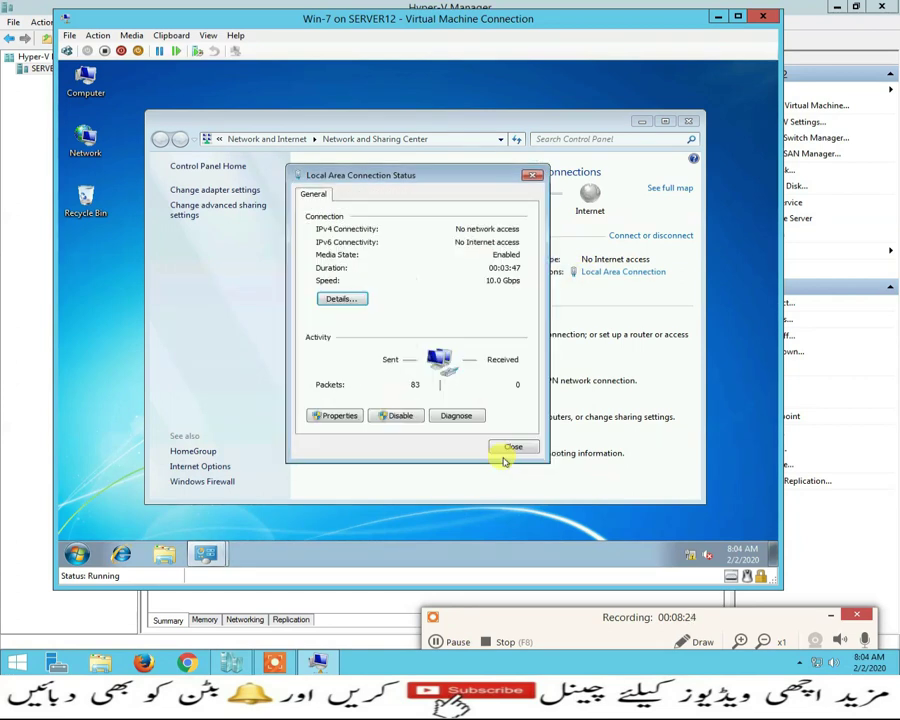
# Give the Local Area Connection the static IPv4 address 172.16.0.11, subnet mask 255.255.0.0 and default gateway 172.16.0.1
pyautogui.click(352, 417)
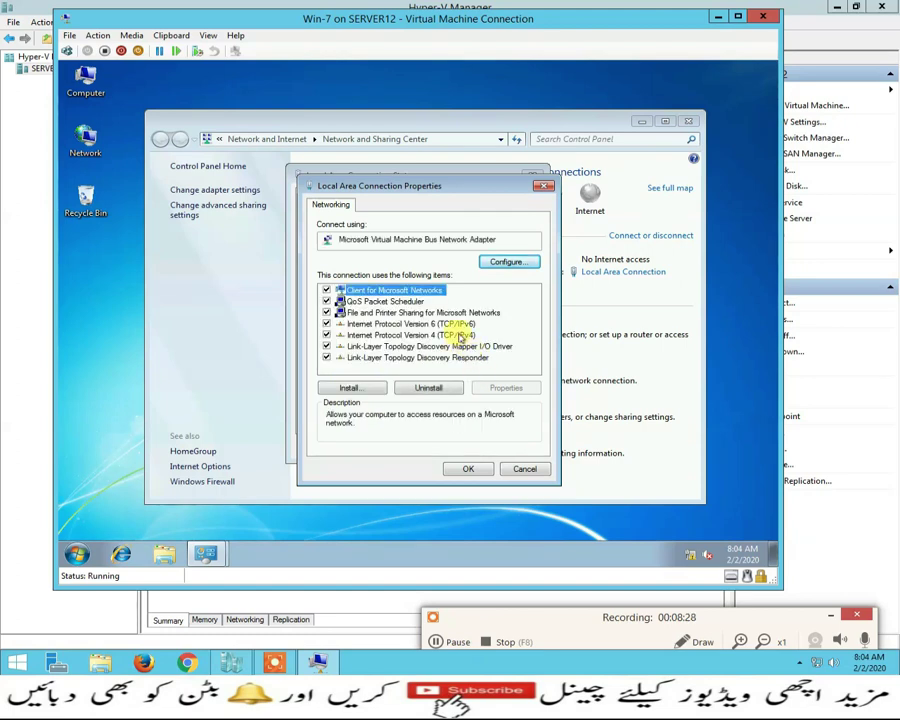
pyautogui.doubleClick(456, 322)
pyautogui.click(443, 330)
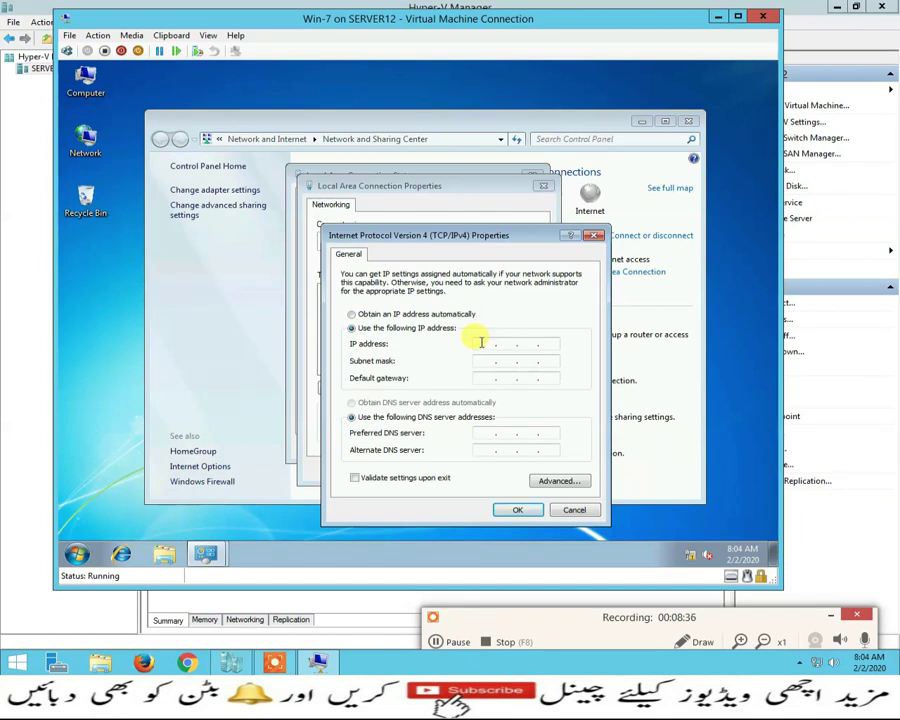
pyautogui.write('172.16.0.1')
pyautogui.write('172')
pyautogui.click(485, 360)
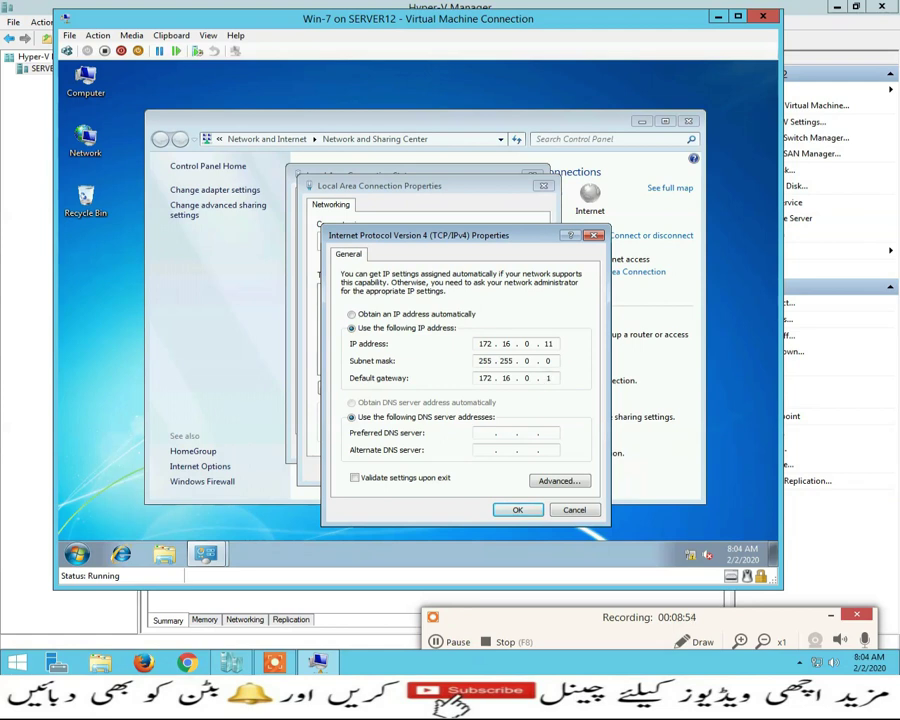
pyautogui.press('Tab')
pyautogui.press('Tab')
pyautogui.click(519, 511)
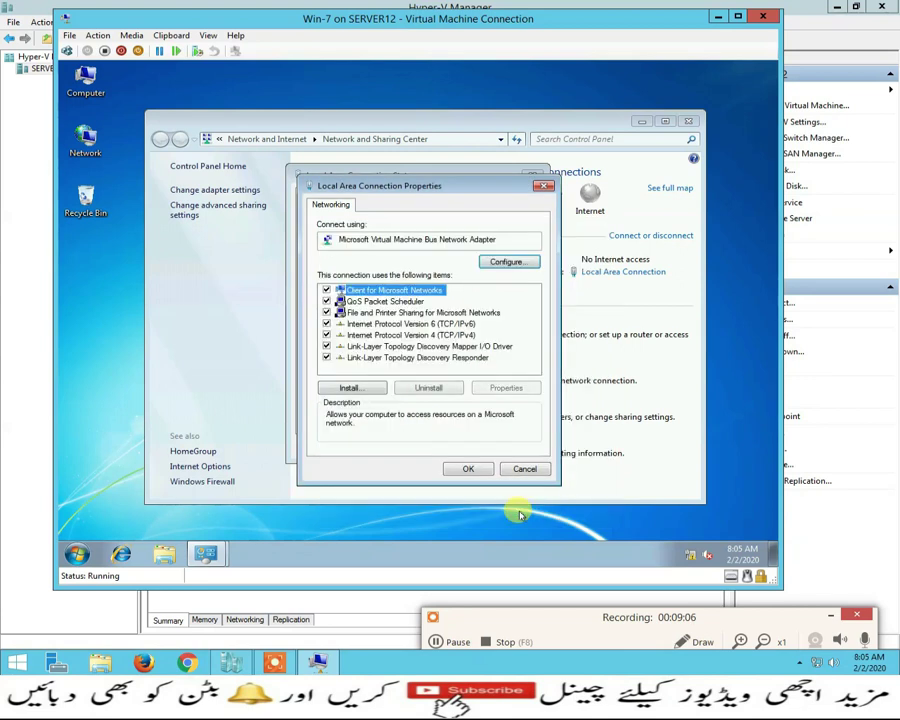
pyautogui.click(469, 468)
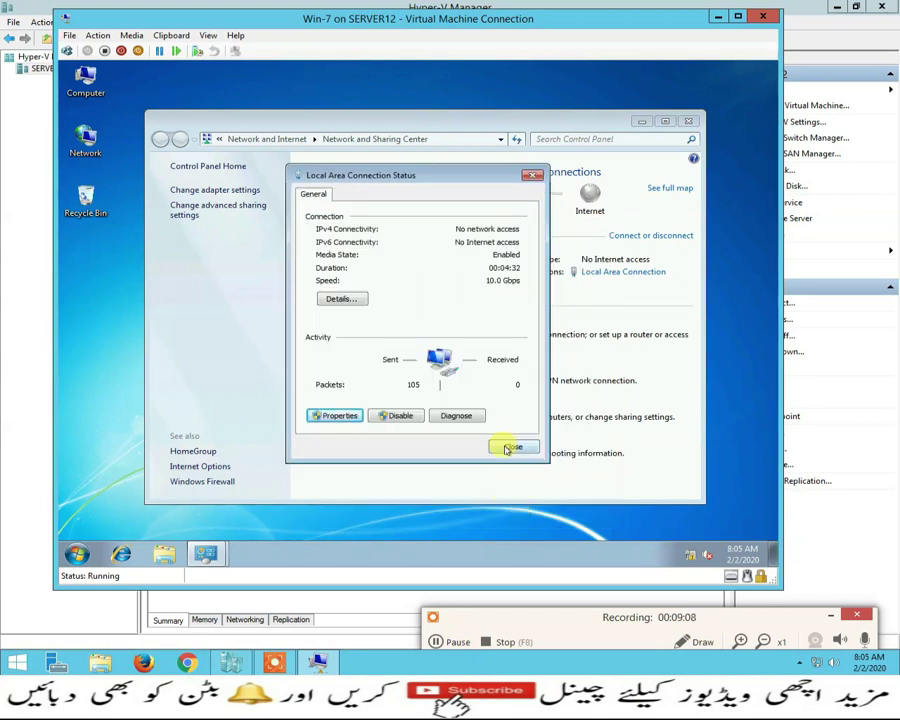
pyautogui.click(507, 449)
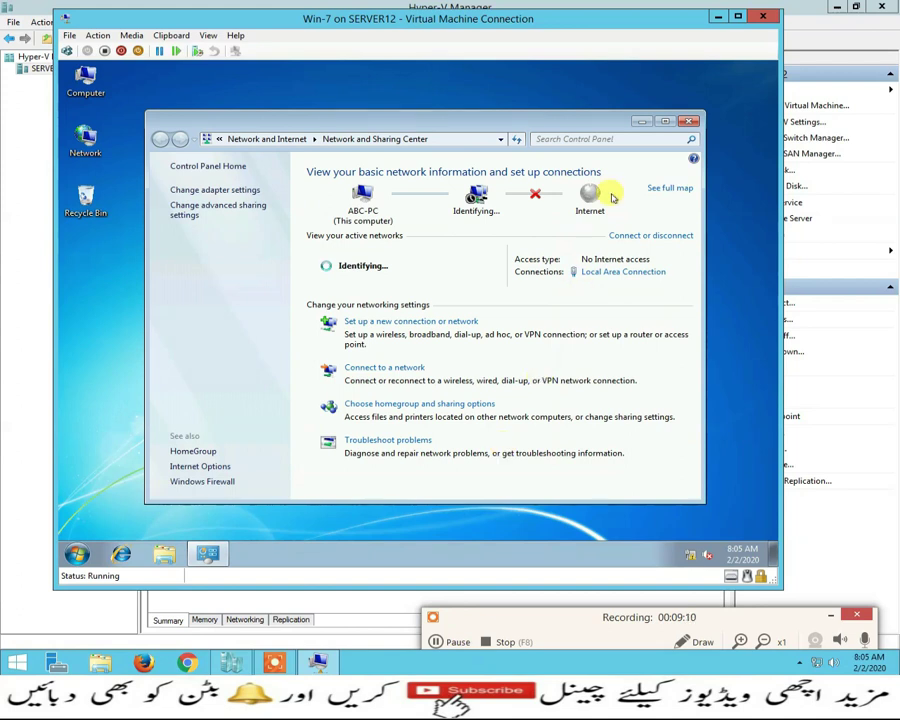